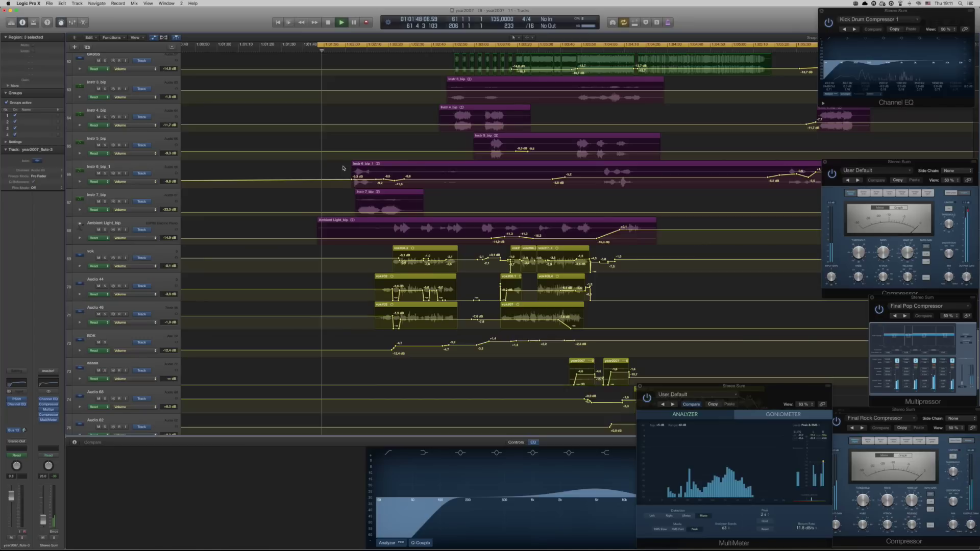
- Look through the arrangement's guitar, vocal and flute tracks while the song plays
scroll(343, 168, up, 2)
key(super+Tab)
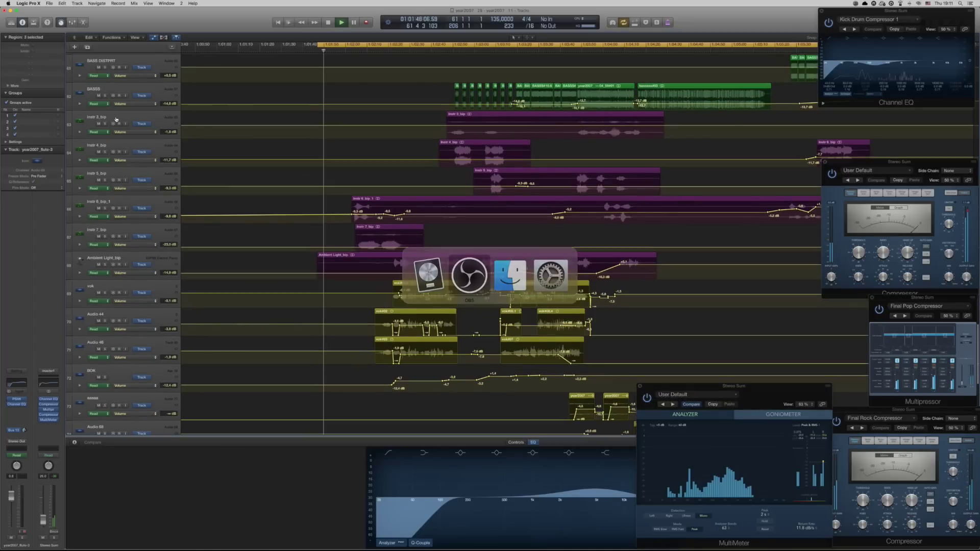
scroll(273, 173, down, 15)
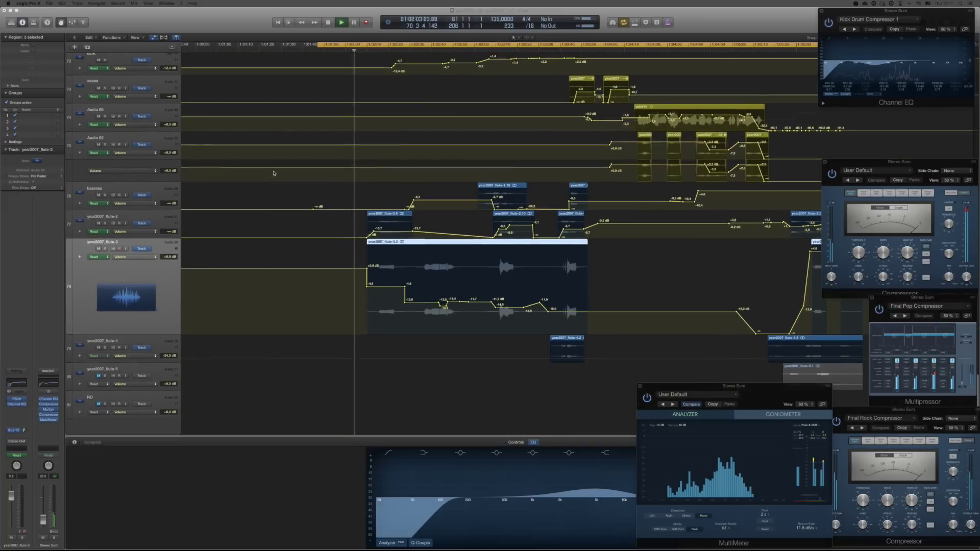
scroll(273, 173, up, 20)
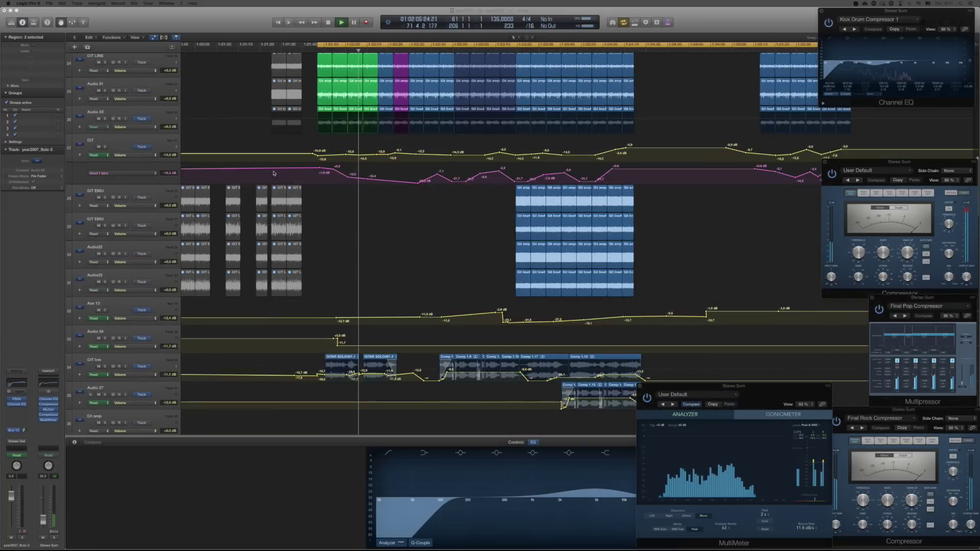
scroll(273, 173, up, 4)
scroll(274, 173, down, 1)
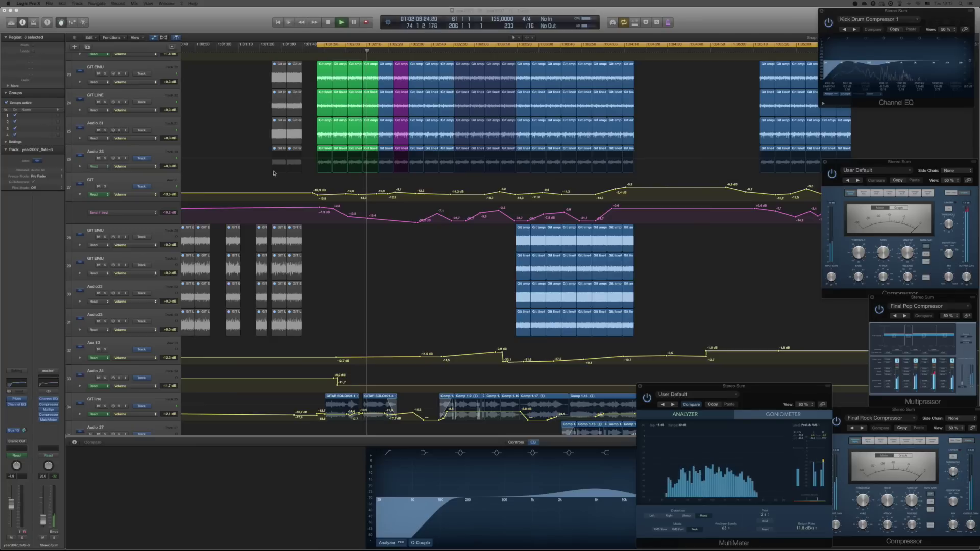
scroll(274, 234, down, 1)
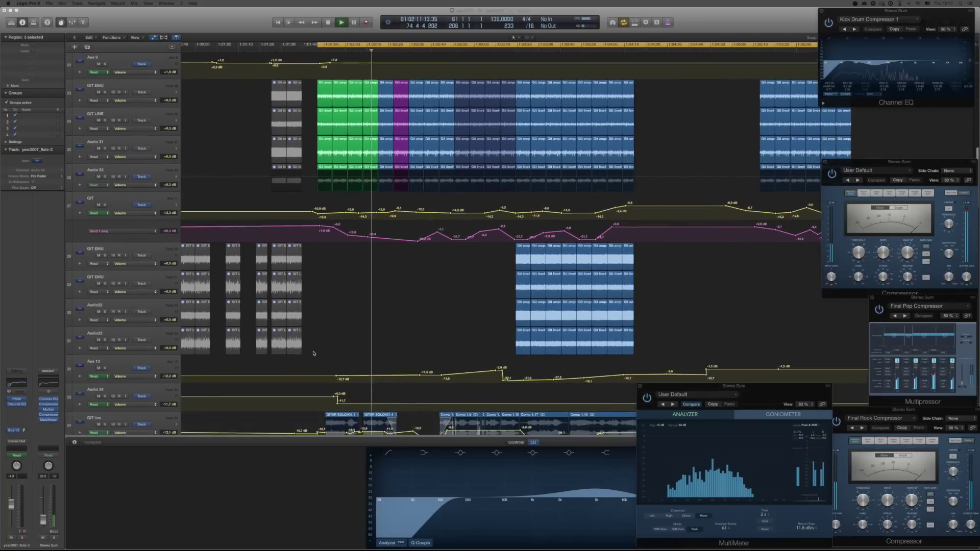
scroll(314, 353, down, 1)
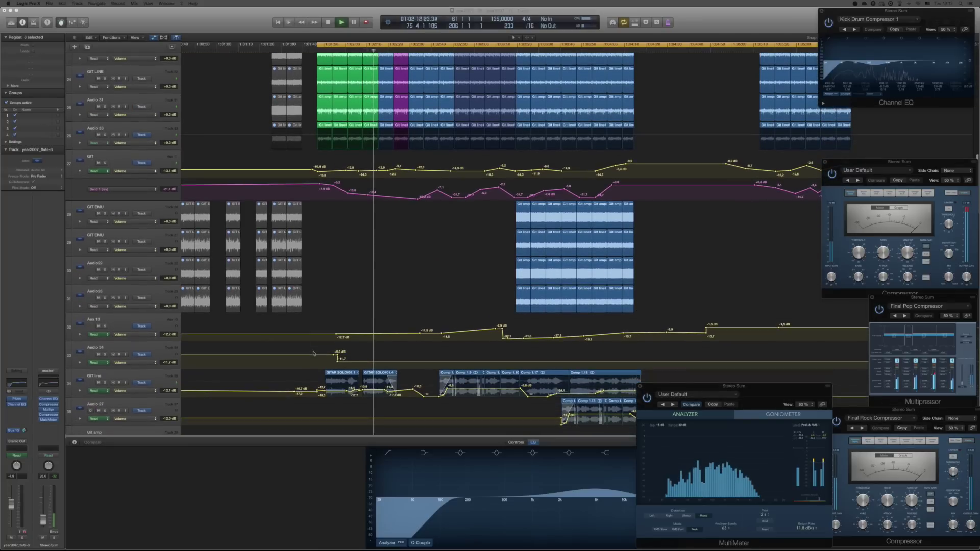
- Examine the GIT line track with the timeline zoomed in, and the audio track with the green bass regions
click(113, 378)
scroll(266, 347, down, 10)
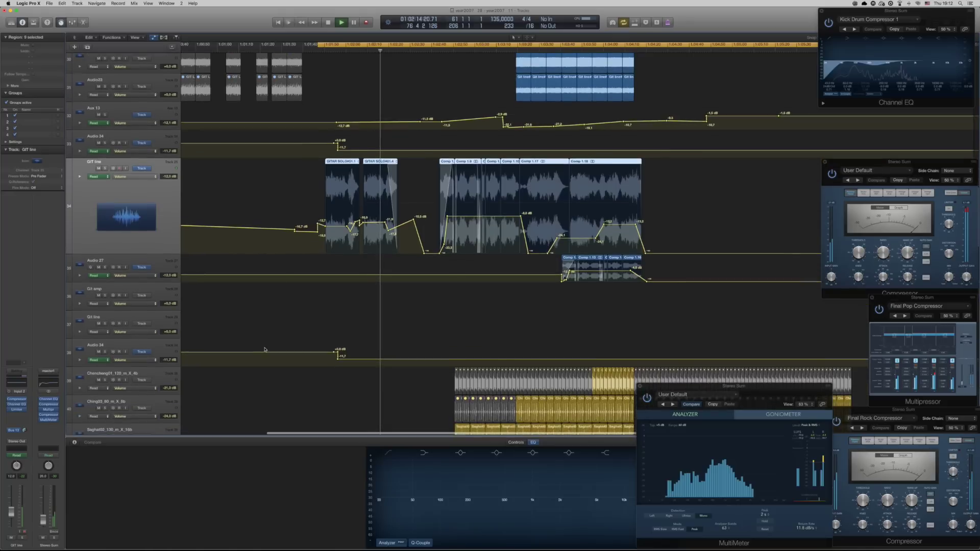
key(super+Right)
key(super+Right)
key(super+Right)
key(super+Right)
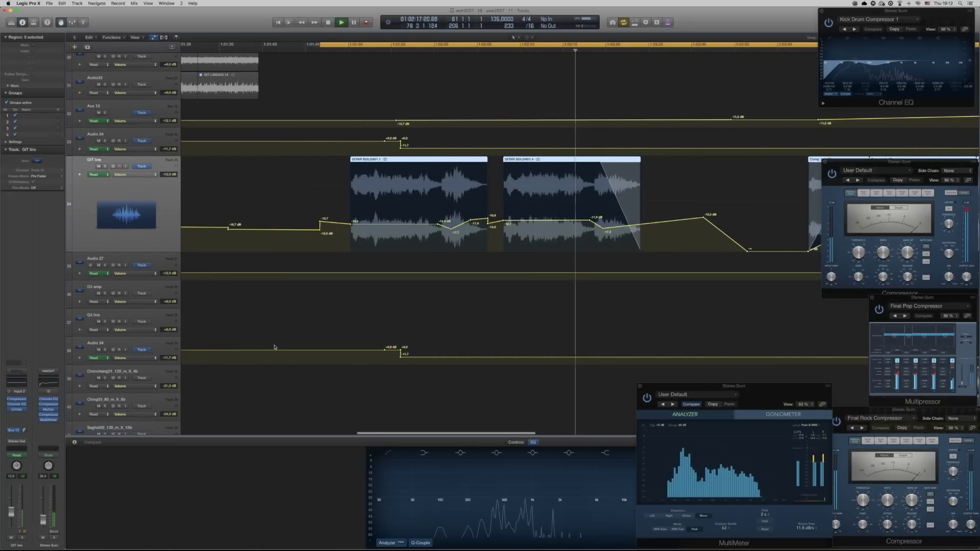
scroll(324, 339, up, 10)
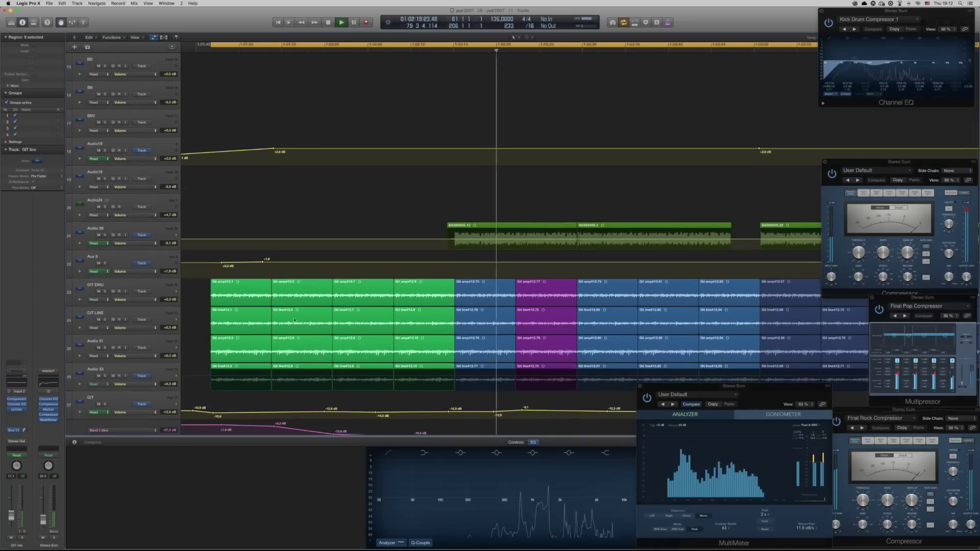
click(161, 236)
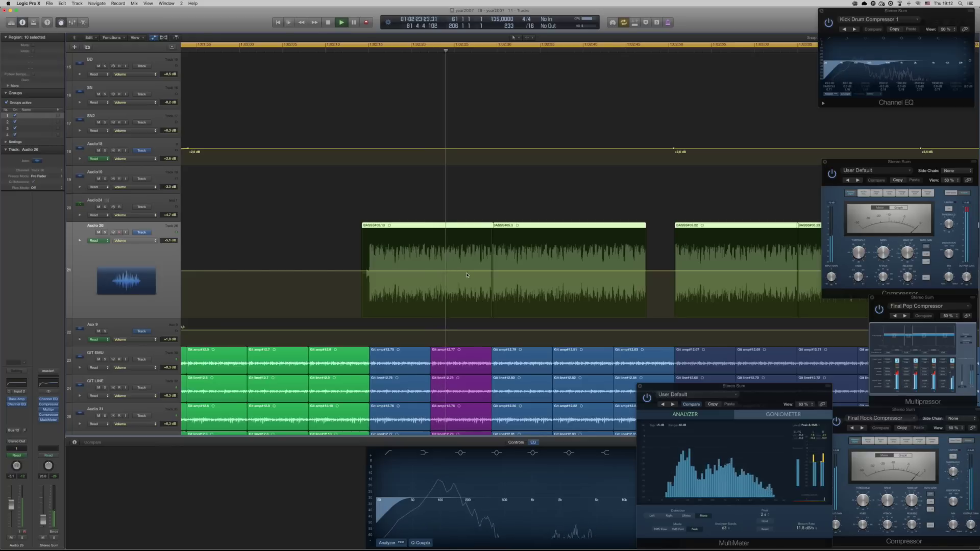
- Select the BOK track and open its Adaptive Limiter
scroll(466, 276, down, 12)
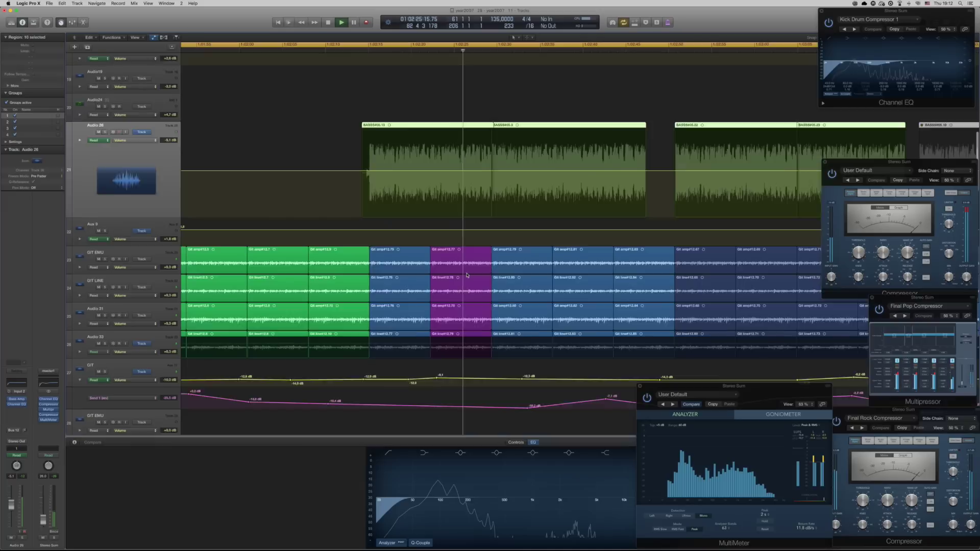
scroll(466, 275, down, 20)
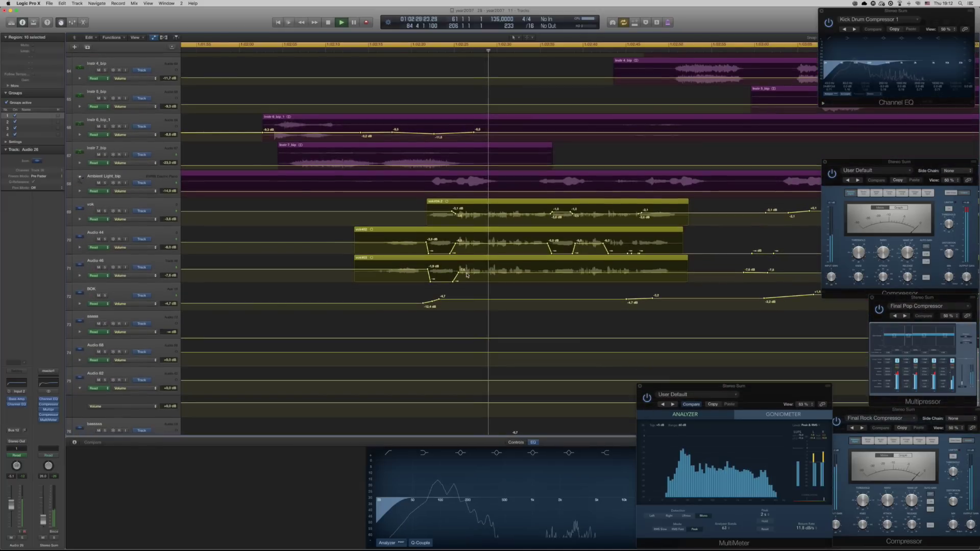
click(95, 296)
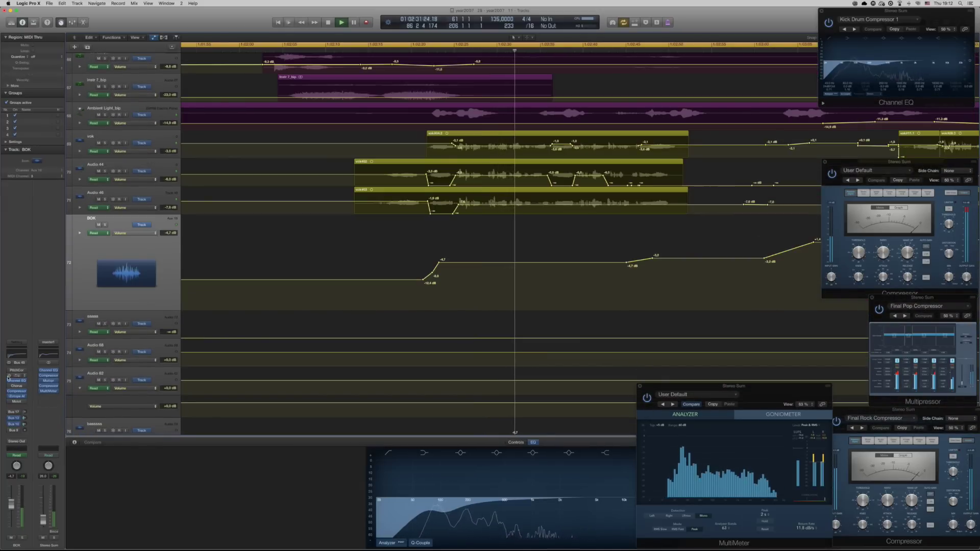
click(17, 376)
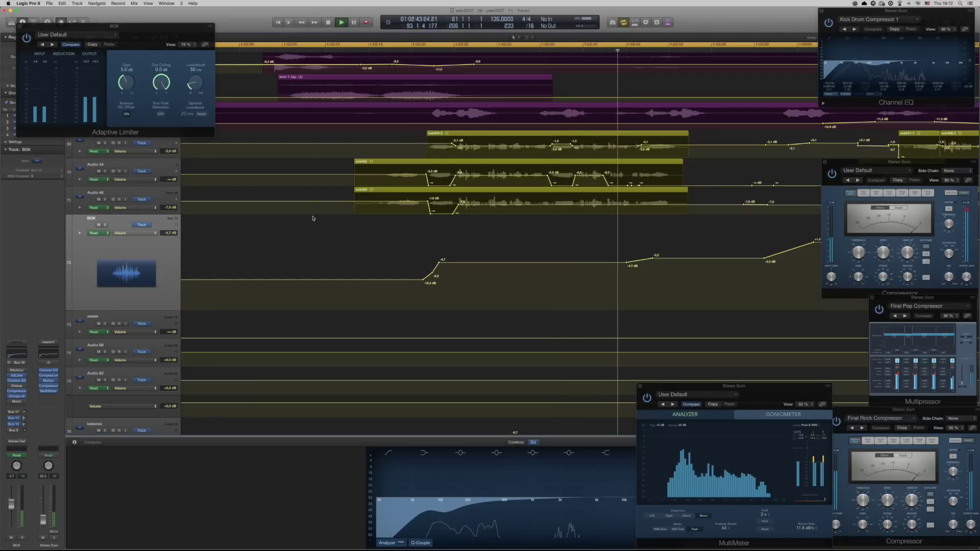
- Select the BOK volume automation across the first vocal section and raise it until its middle plateau sits at about 0 dB
drag(304, 263, 751, 280)
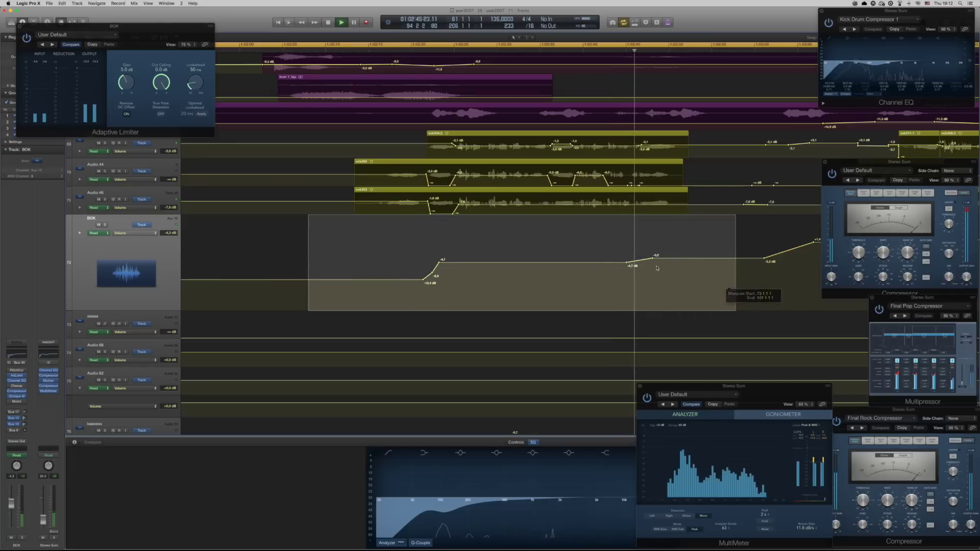
drag(599, 261, 598, 255)
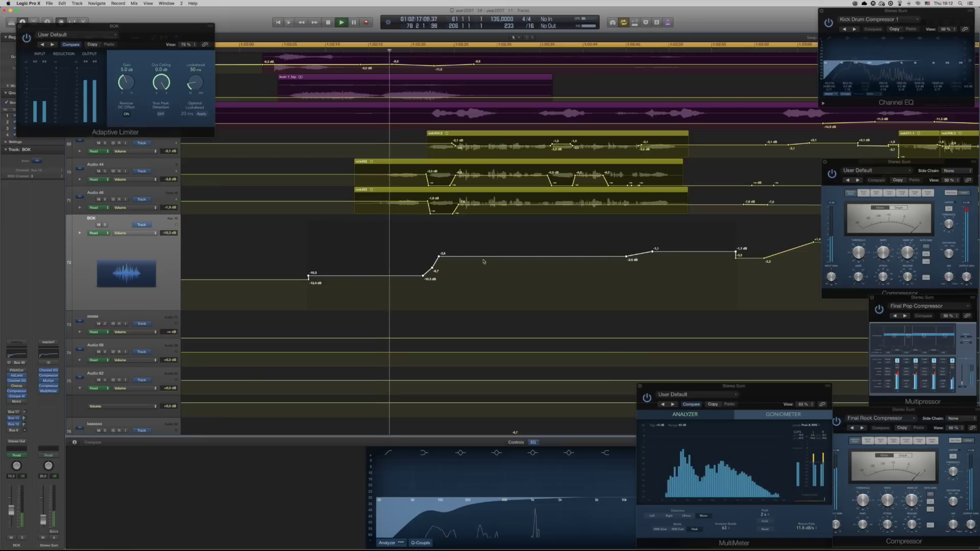
scroll(493, 257, right, 2)
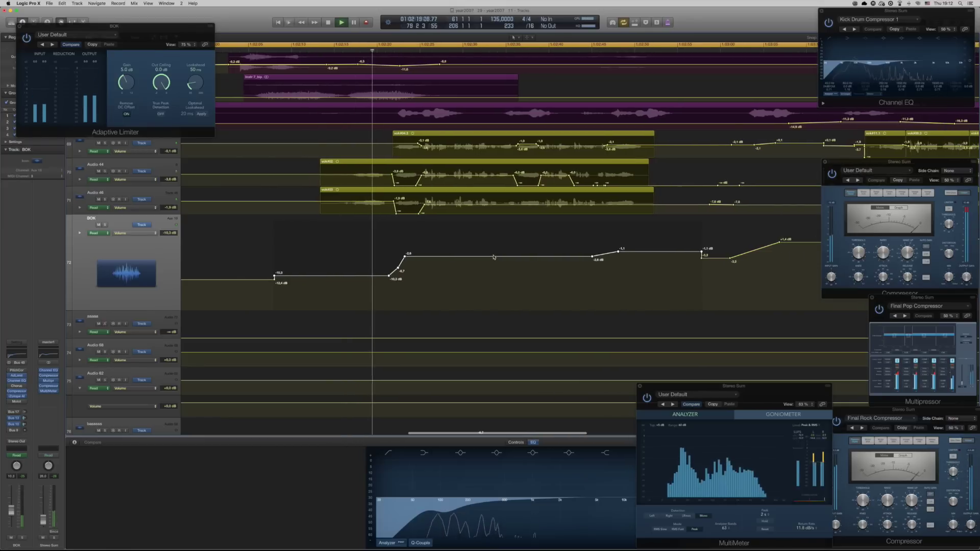
scroll(494, 258, right, 1)
scroll(493, 256, up, 3)
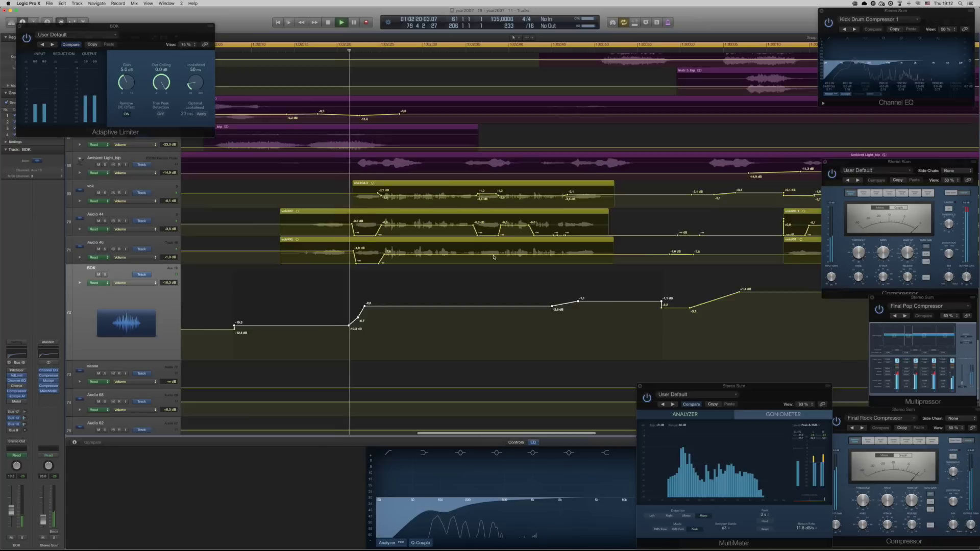
scroll(443, 283, right, 1)
drag(421, 326, 422, 312)
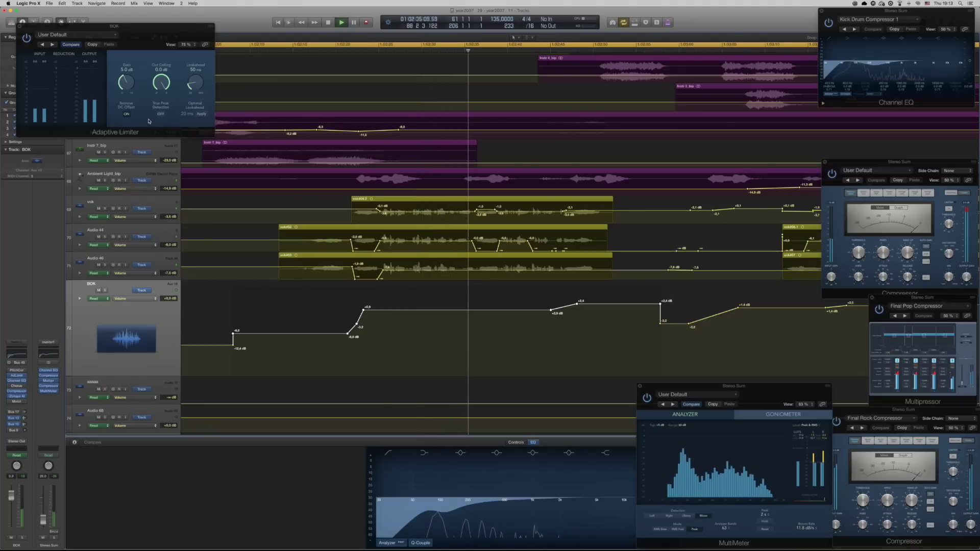
- Set the gain of BOK's Adaptive Limiter to 4.7 dB and close the plug-in
drag(123, 81, 123, 84)
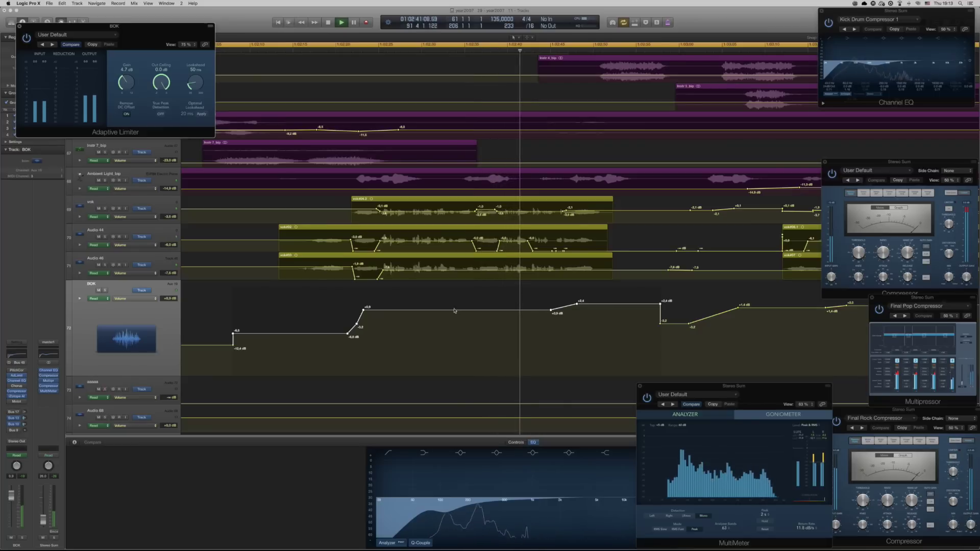
click(18, 26)
- Select the Instr 4_bip track to examine its enlarged regions
scroll(422, 299, right, 5)
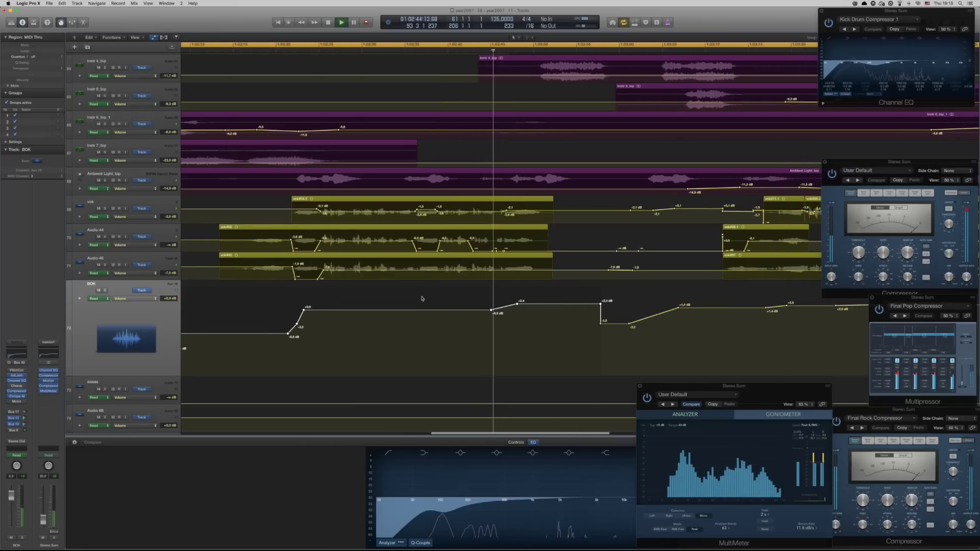
scroll(421, 298, up, 5)
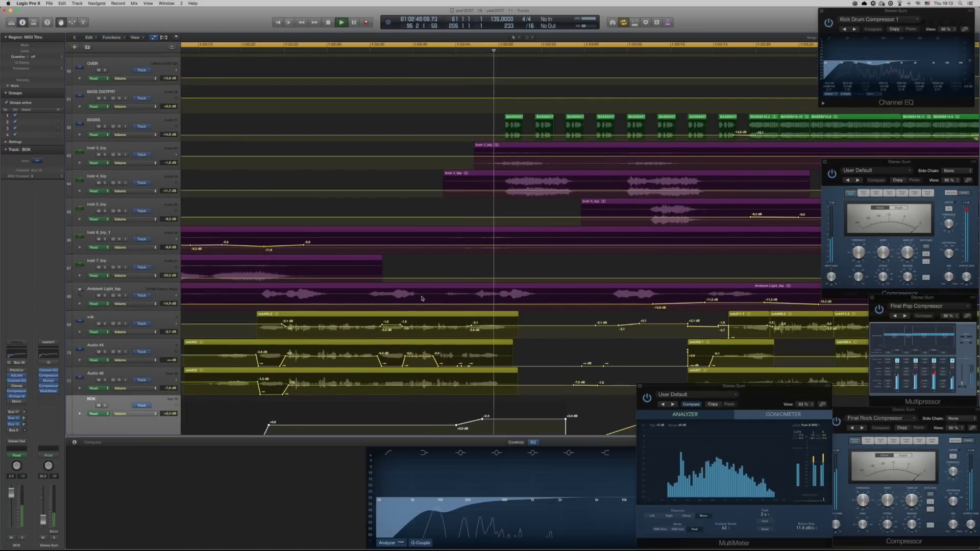
click(156, 174)
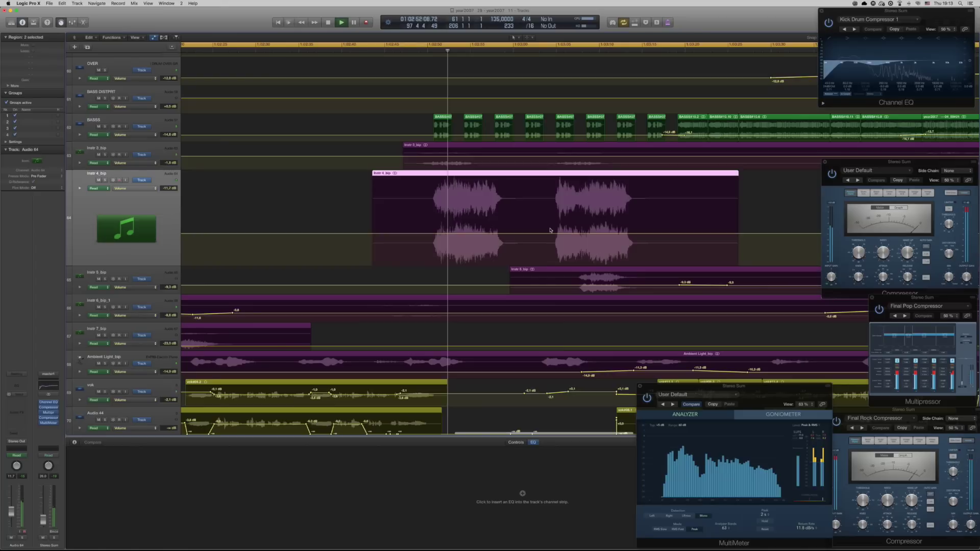
- Review the drum, bass, synth and vocal tracks along the following part of the song during playback
key(super+Tab)
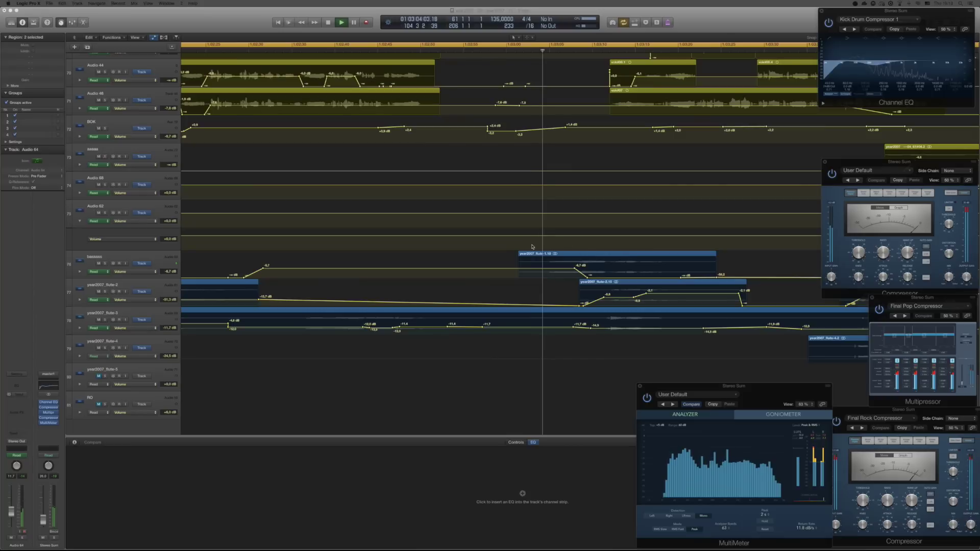
scroll(529, 247, down, 1)
scroll(529, 247, up, 6)
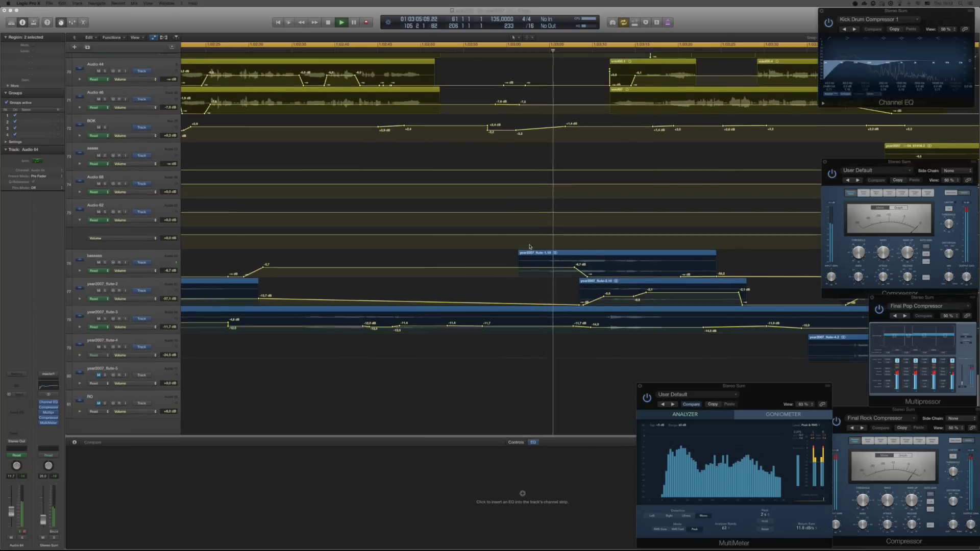
scroll(529, 247, up, 6)
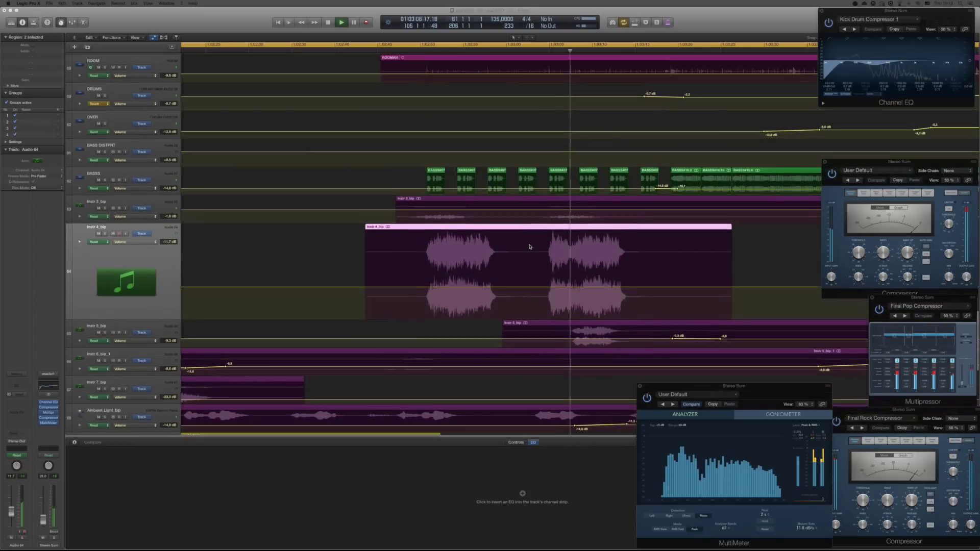
scroll(530, 247, up, 8)
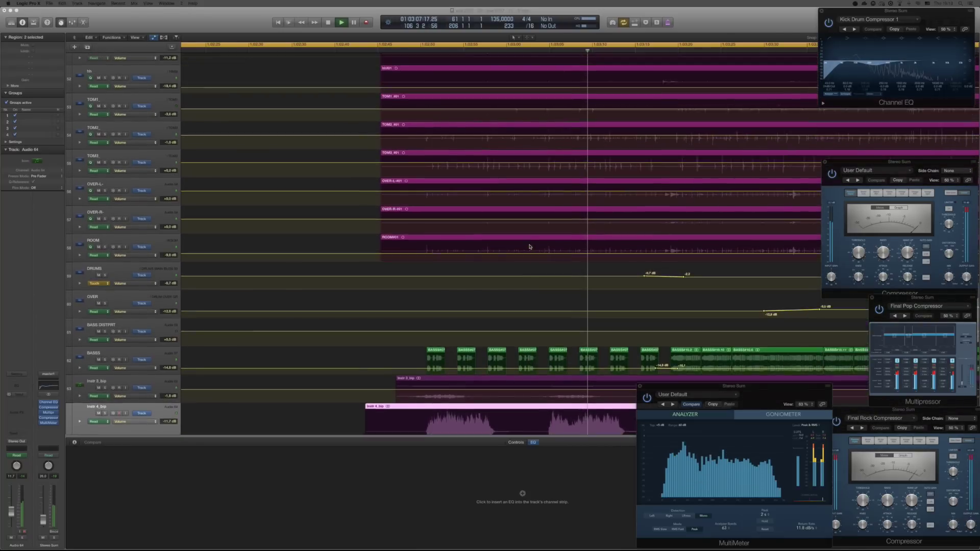
scroll(529, 246, right, 4)
scroll(530, 246, up, 3)
scroll(529, 246, down, 1)
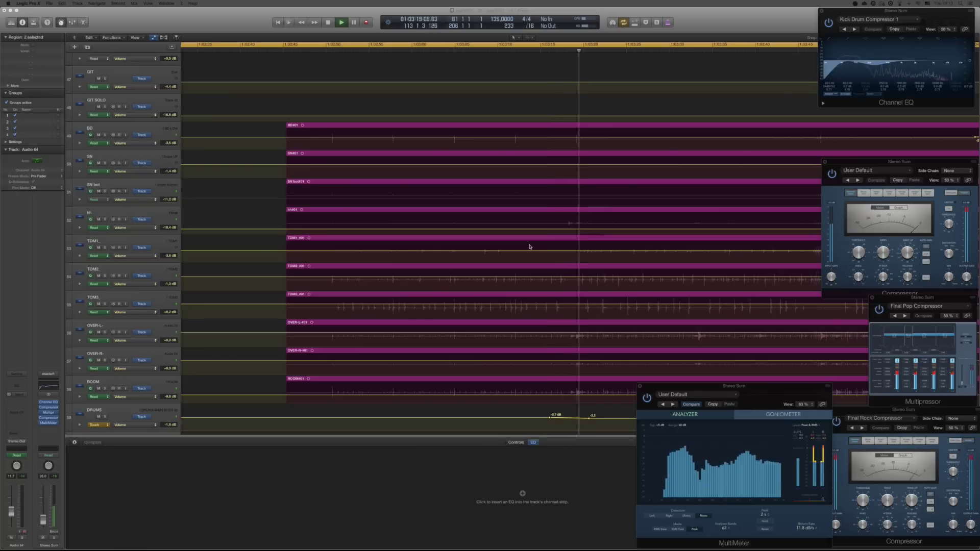
scroll(529, 247, right, 3)
scroll(529, 247, right, 5)
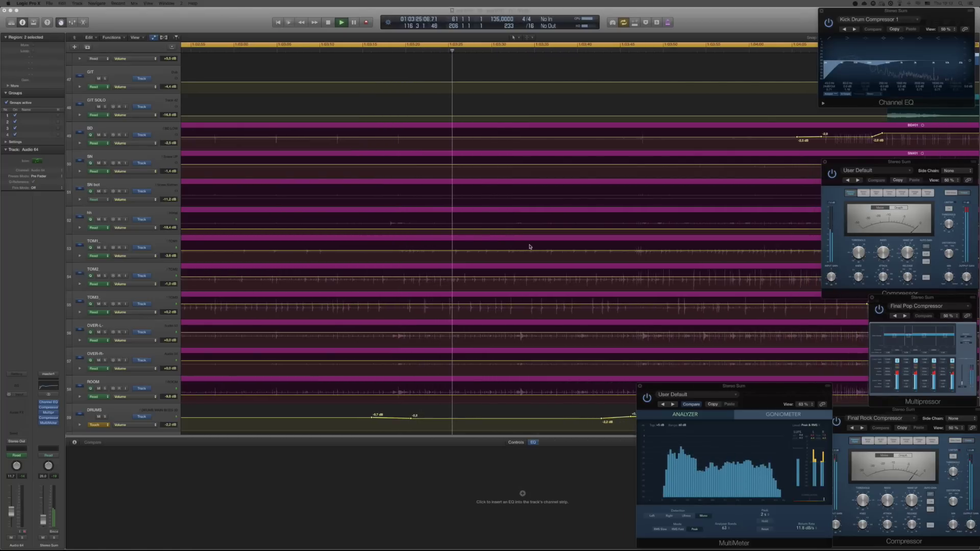
scroll(529, 247, down, 5)
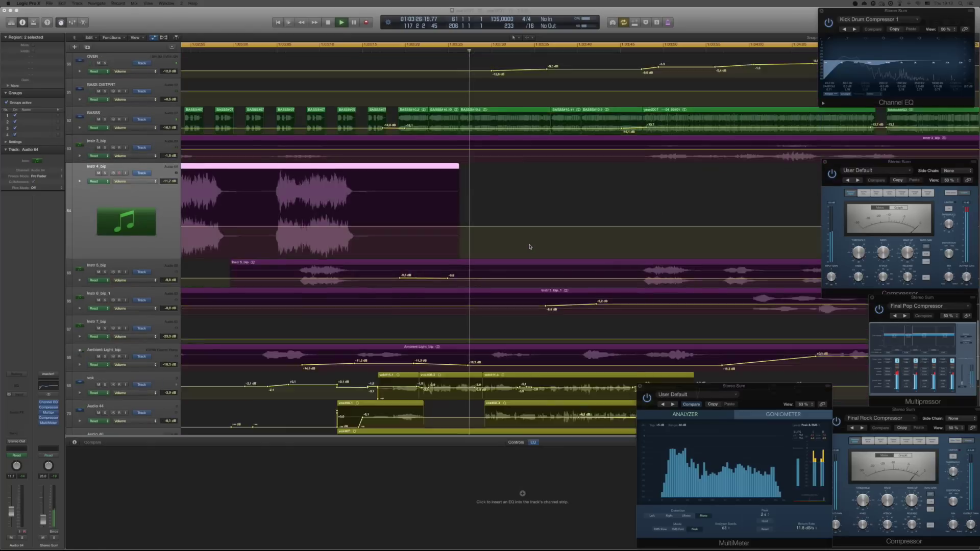
scroll(529, 247, down, 5)
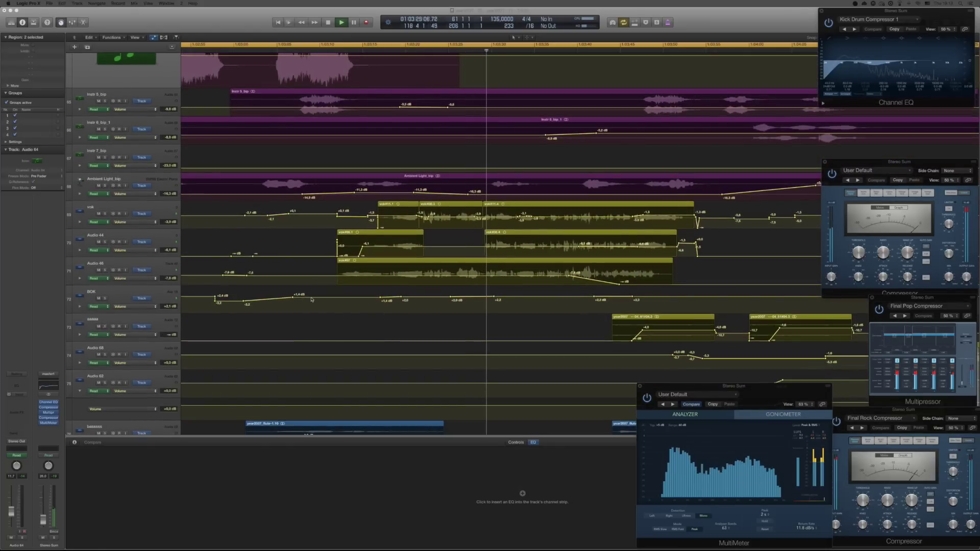
- Raise the BOK volume automation across the second vocal section to about +4 to +5 dB and select the BOK track
drag(283, 291, 733, 301)
drag(585, 296, 583, 289)
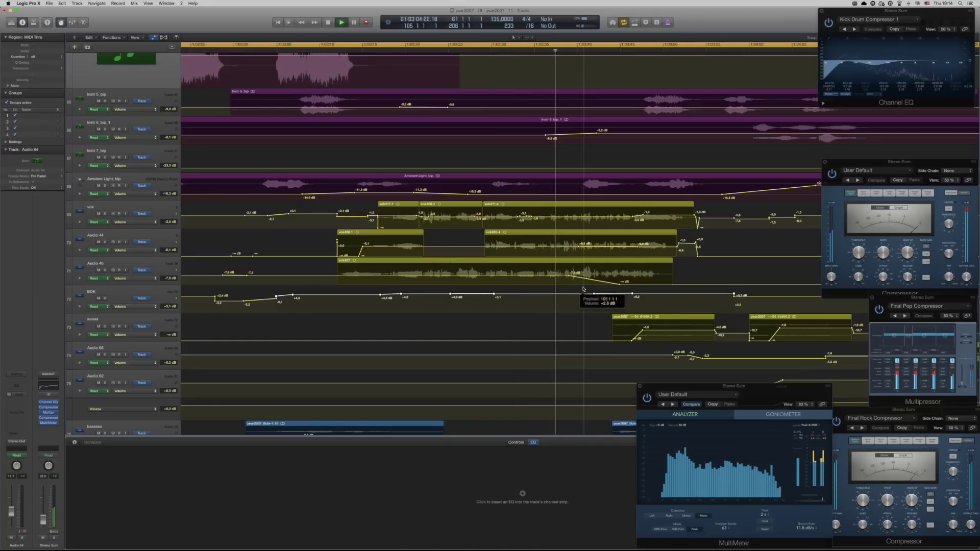
drag(584, 289, 583, 289)
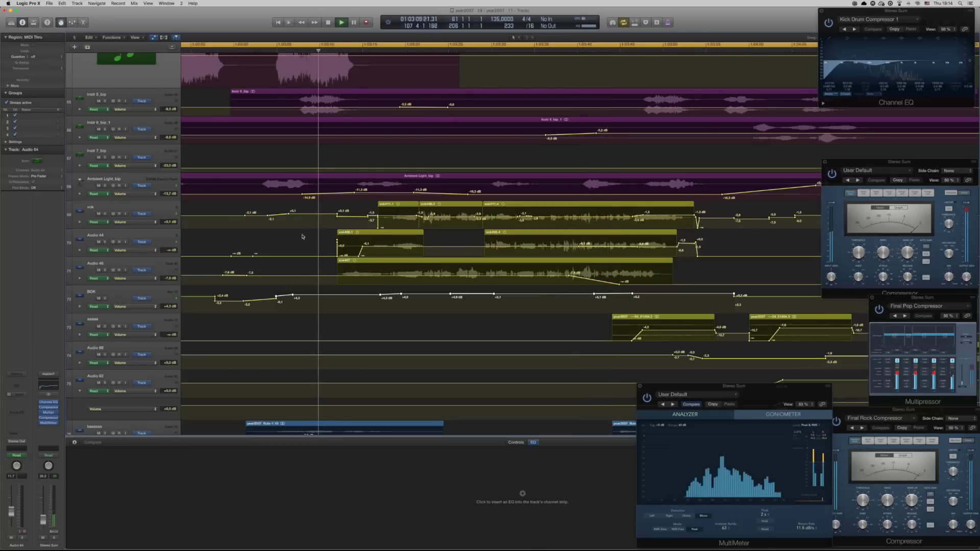
click(148, 291)
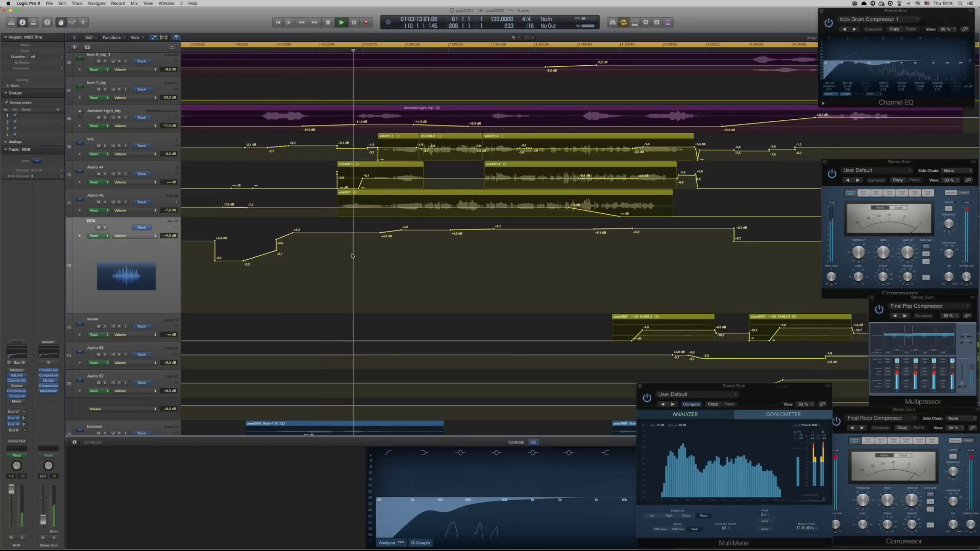
scroll(352, 256, up, 5)
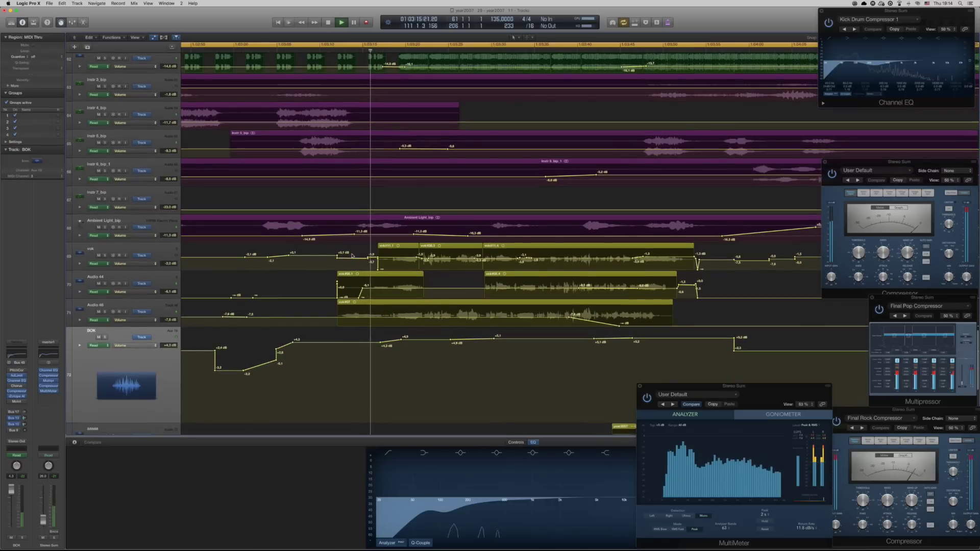
- Raise the BOK bus's volume automation slightly further across the second vocal section
scroll(352, 255, right, 2)
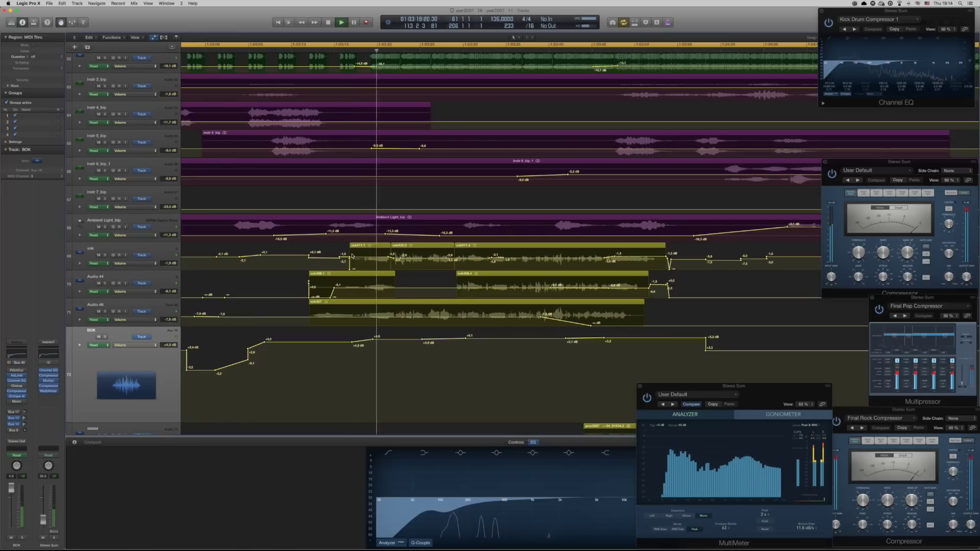
drag(396, 341, 396, 337)
drag(479, 339, 479, 337)
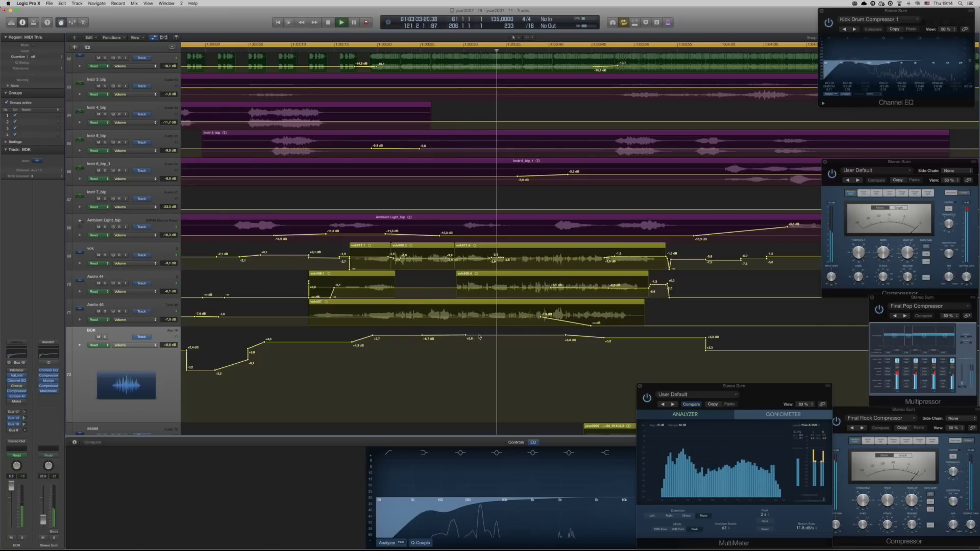
- Inspect the de-esser in BOK's iZotope Alloy 2 plug-in and close the plug-in
click(15, 396)
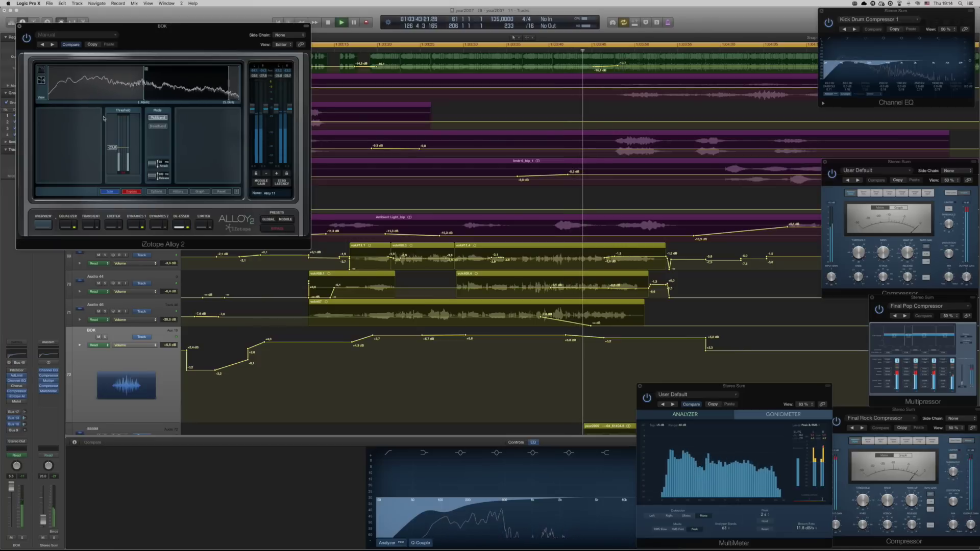
key(super+w)
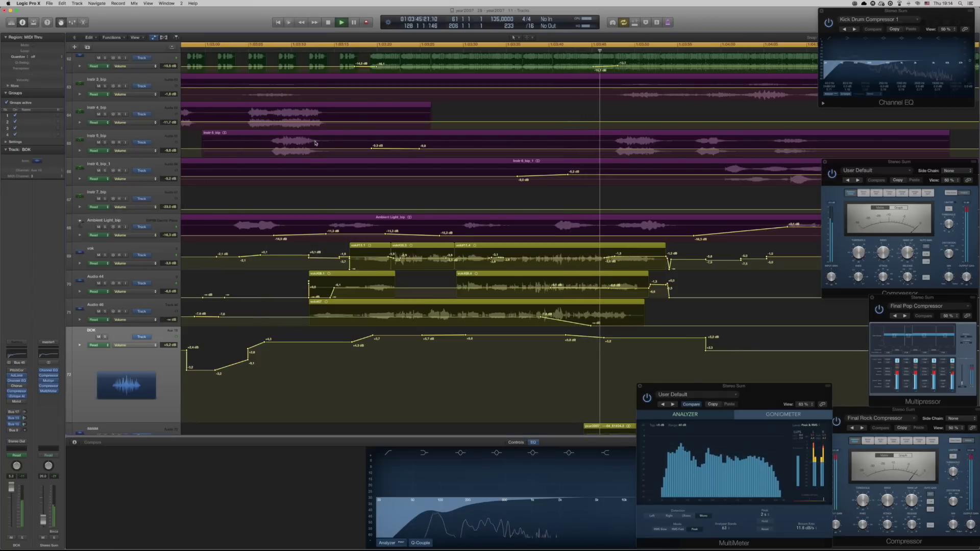
- Review the drum, bass, synth and vocal tracks around the end of the second vocal section during playback
scroll(432, 196, right, 5)
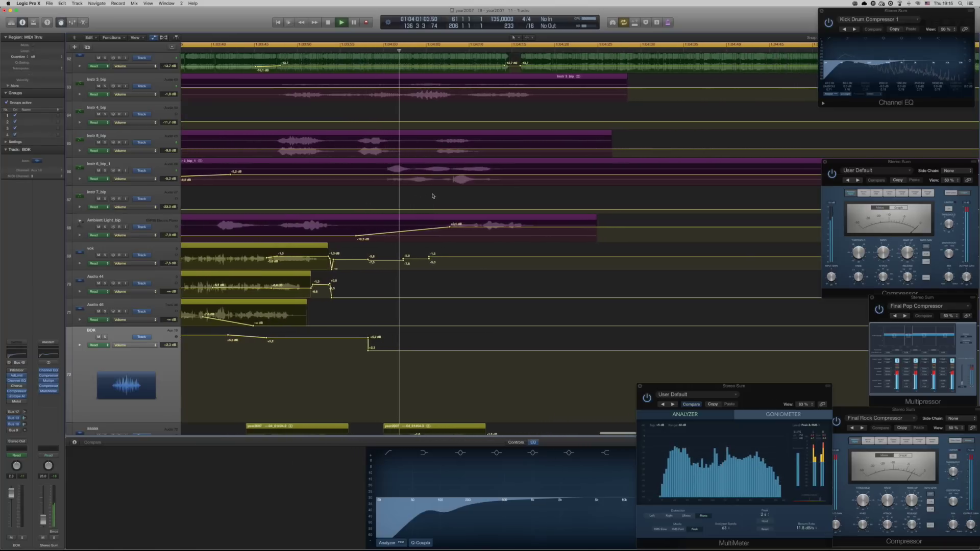
scroll(433, 196, up, 5)
scroll(433, 196, up, 6)
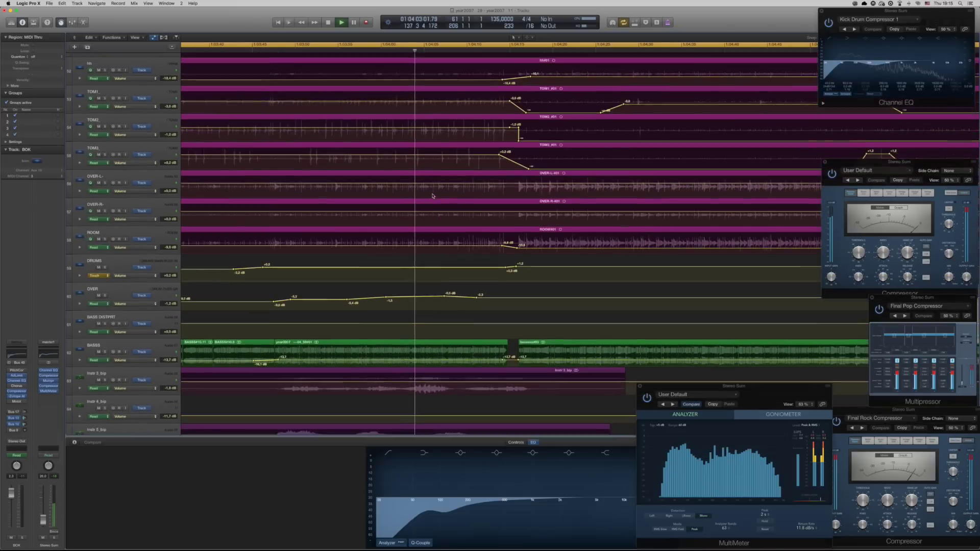
scroll(433, 196, up, 2)
scroll(433, 196, up, 1)
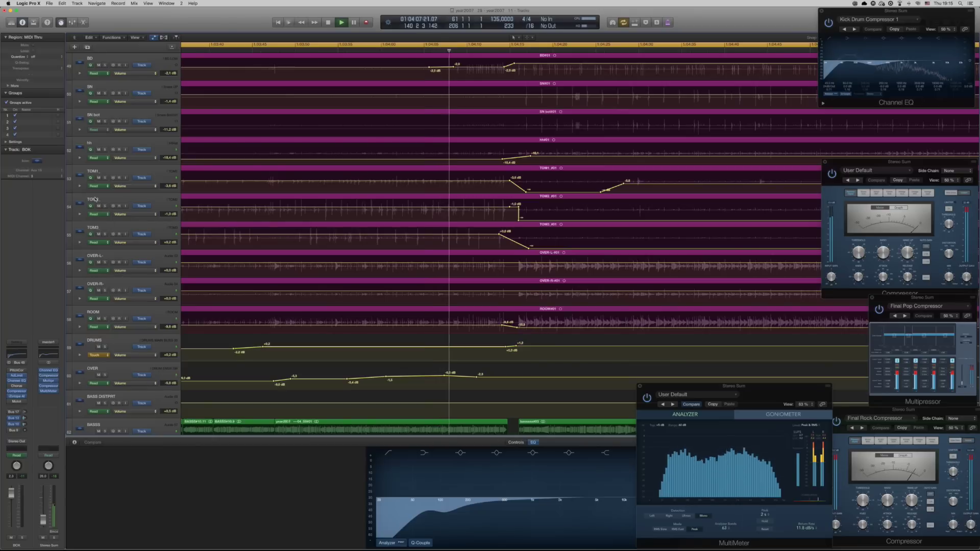
scroll(420, 250, down, 5)
scroll(419, 250, down, 8)
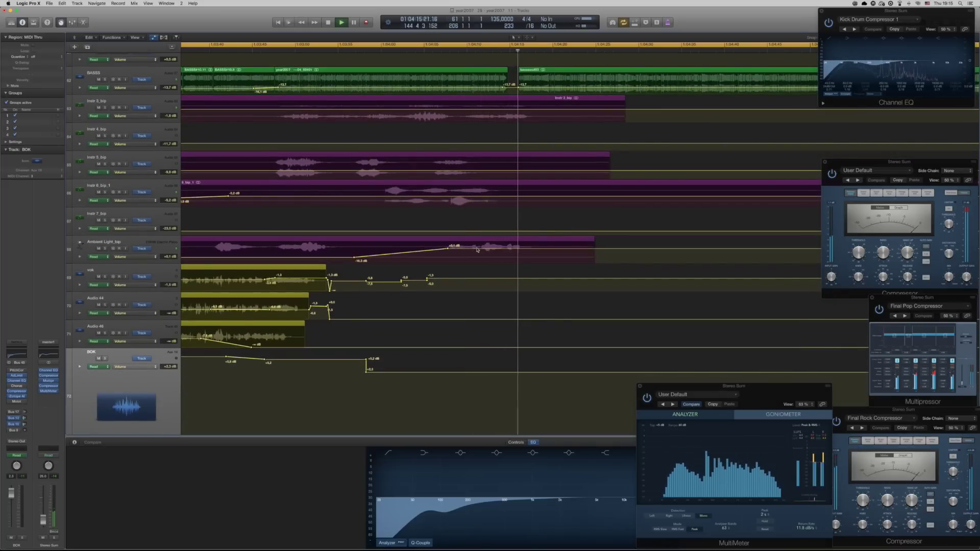
scroll(477, 249, up, 15)
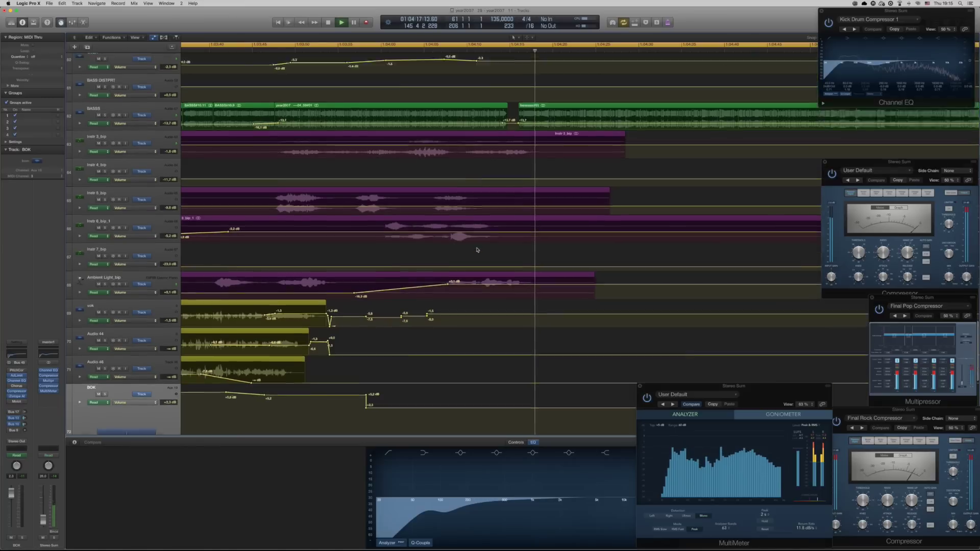
scroll(478, 249, down, 1)
scroll(477, 249, left, 1)
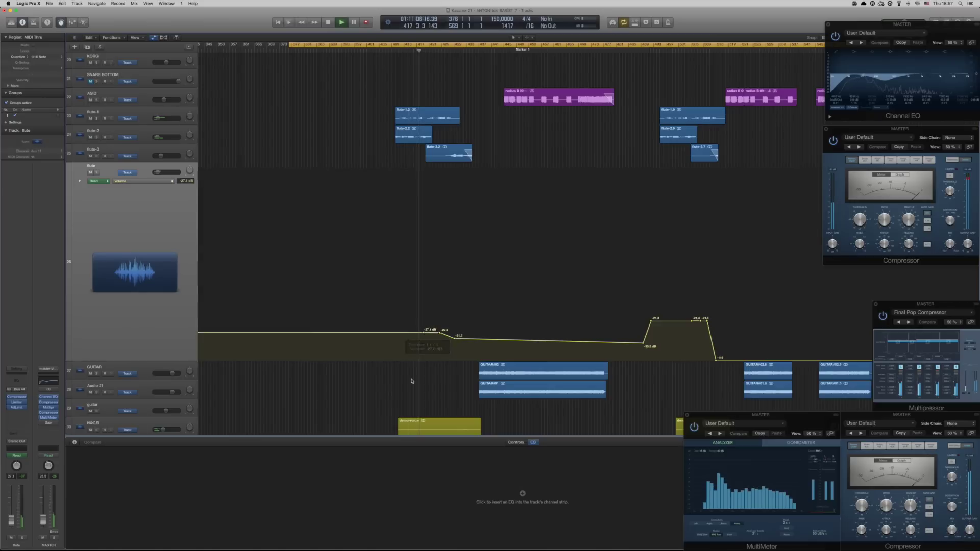
scroll(408, 375, down, 5)
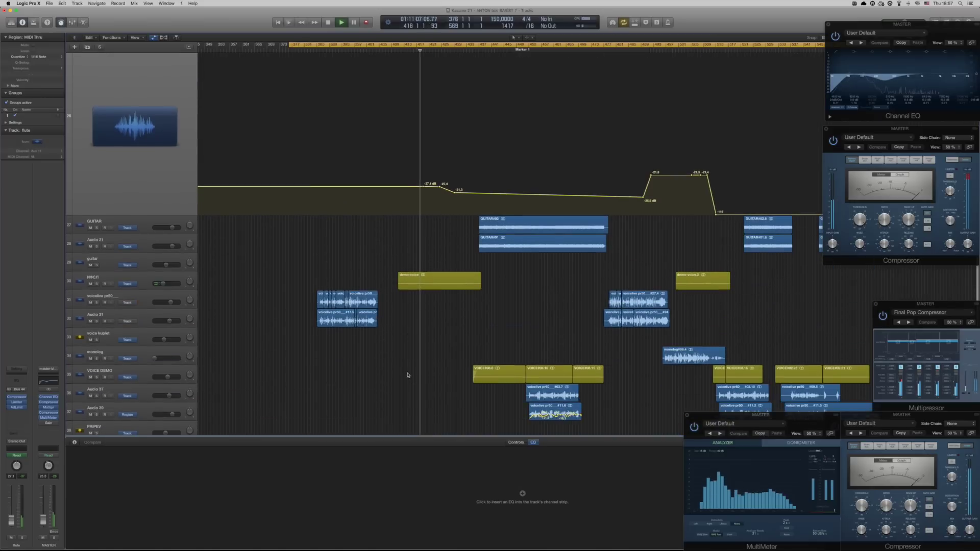
- Select the track with the demo-voice regions and fine-tune the volume automation peak in the later half of its first region
click(154, 274)
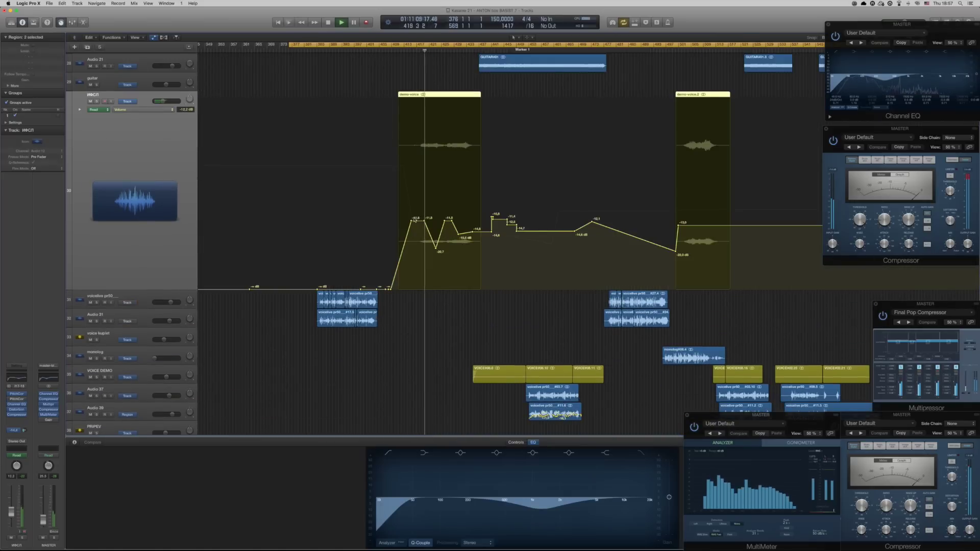
click(417, 222)
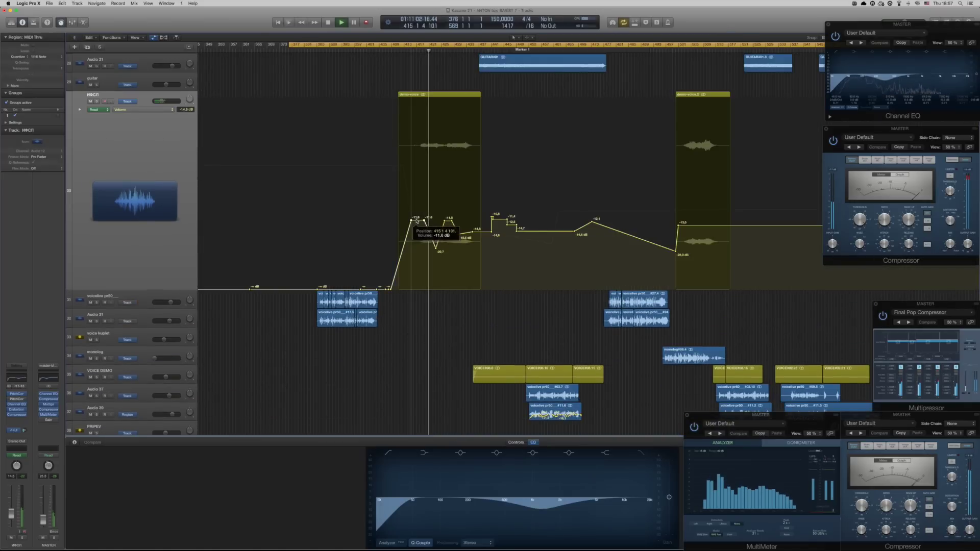
drag(449, 221, 448, 222)
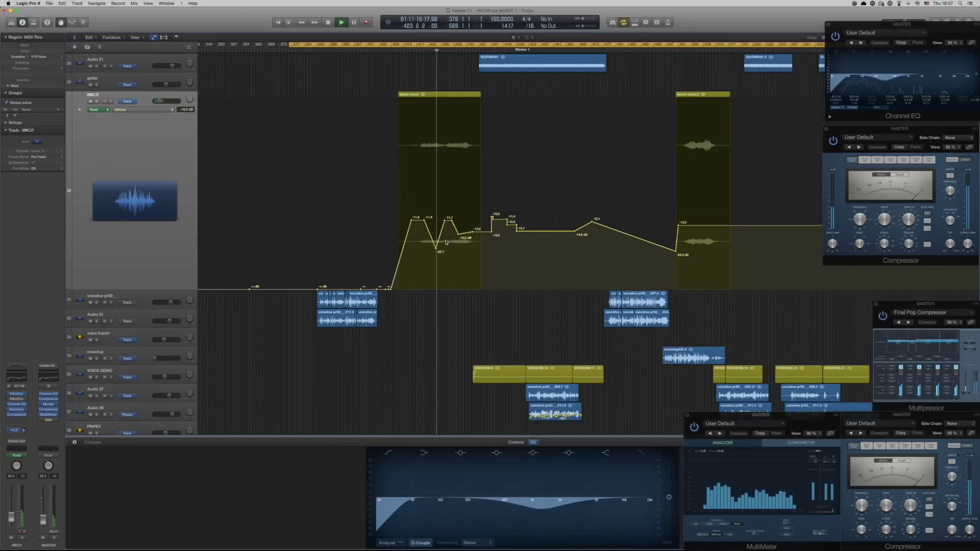
scroll(445, 243, up, 5)
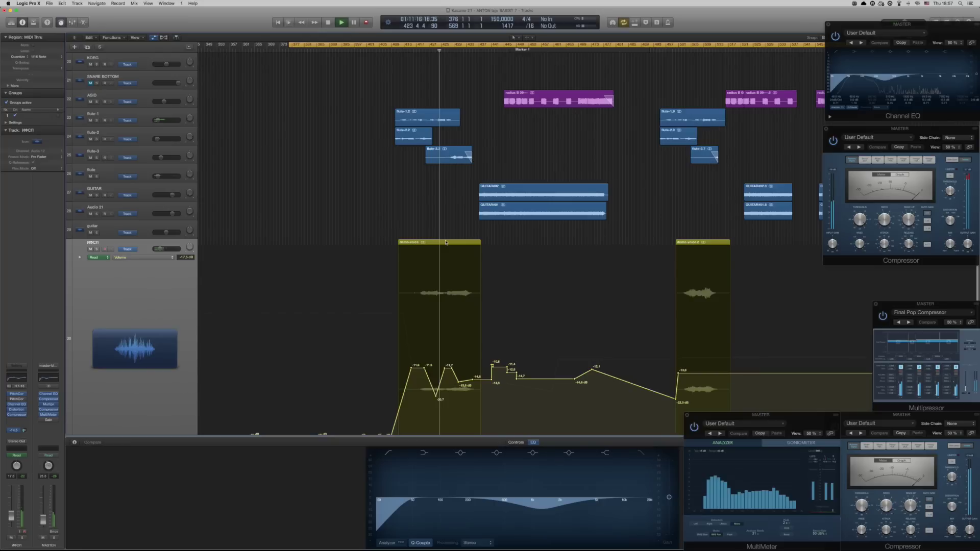
scroll(445, 243, up, 4)
key(super+Tab)
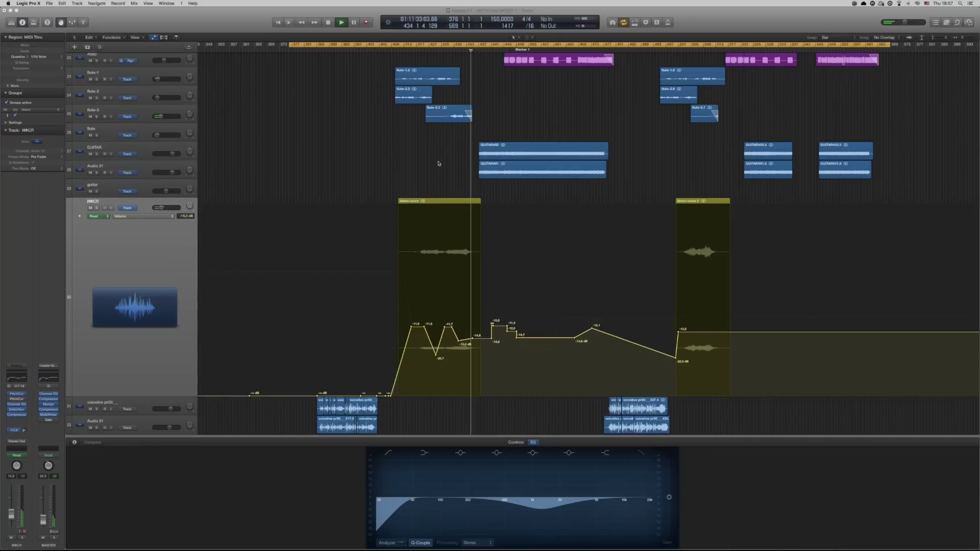
key(v)
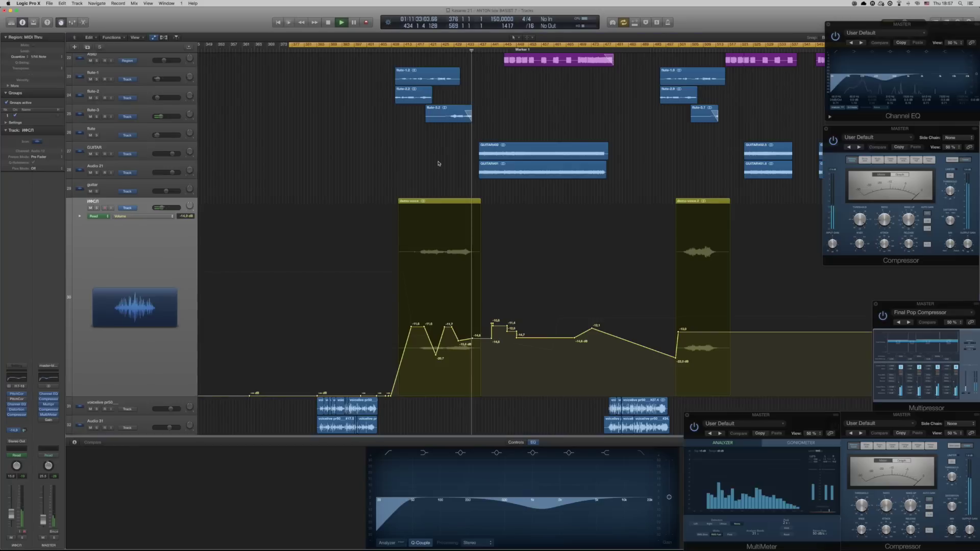
key(XF86AudioRaiseVolume)
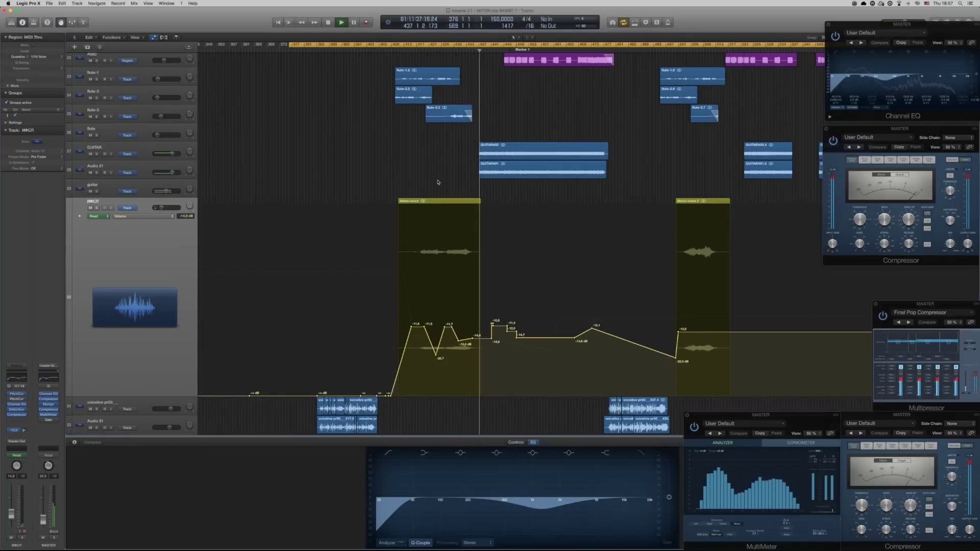
- Select the guitar bus and raise its volume automation line slightly
click(140, 184)
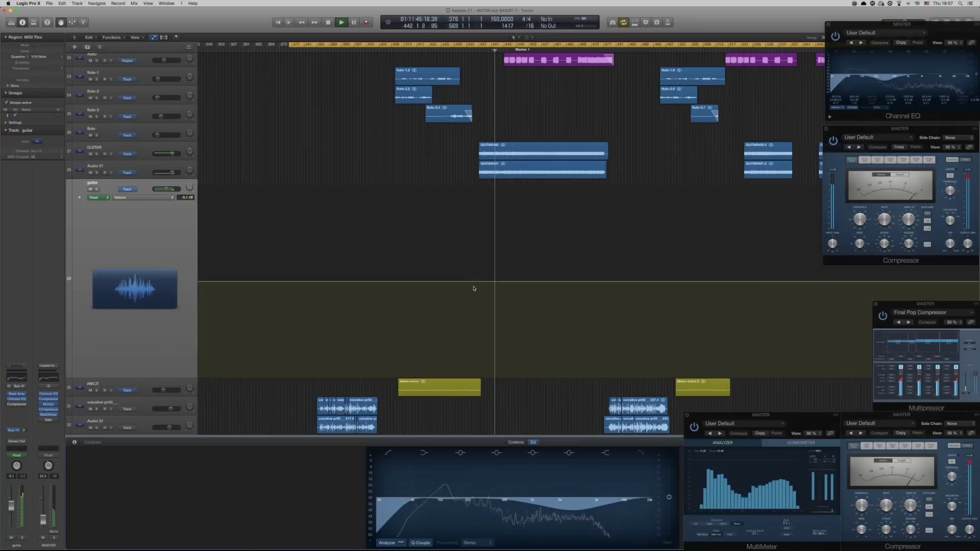
drag(474, 283, 483, 283)
- Select the ASID track, inspect its Compressor and close the plug-in
scroll(483, 284, right, 4)
scroll(482, 284, up, 3)
scroll(483, 282, up, 2)
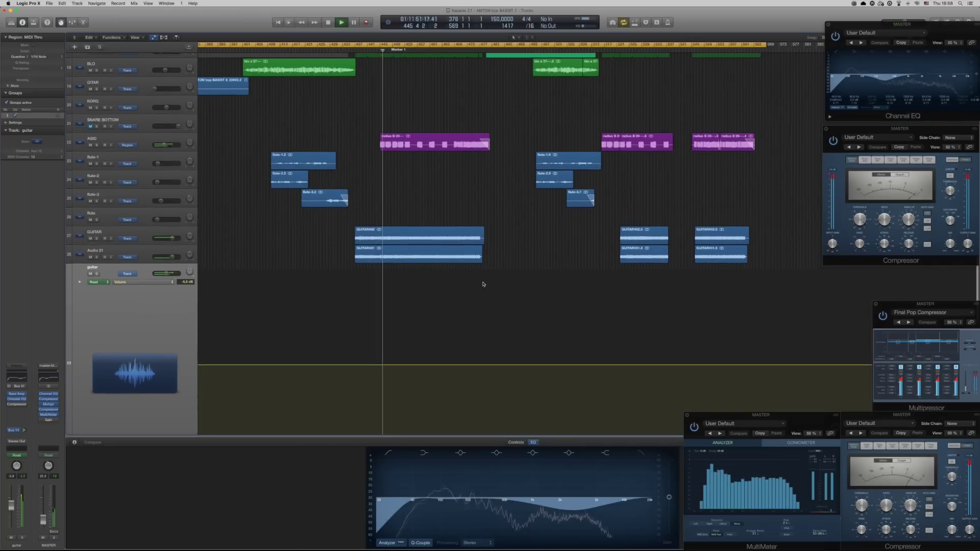
click(151, 139)
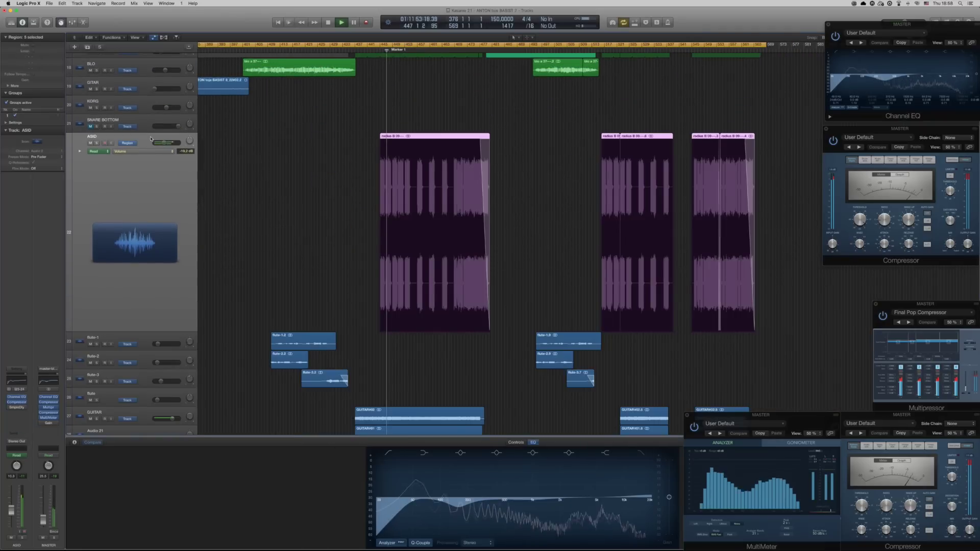
click(15, 402)
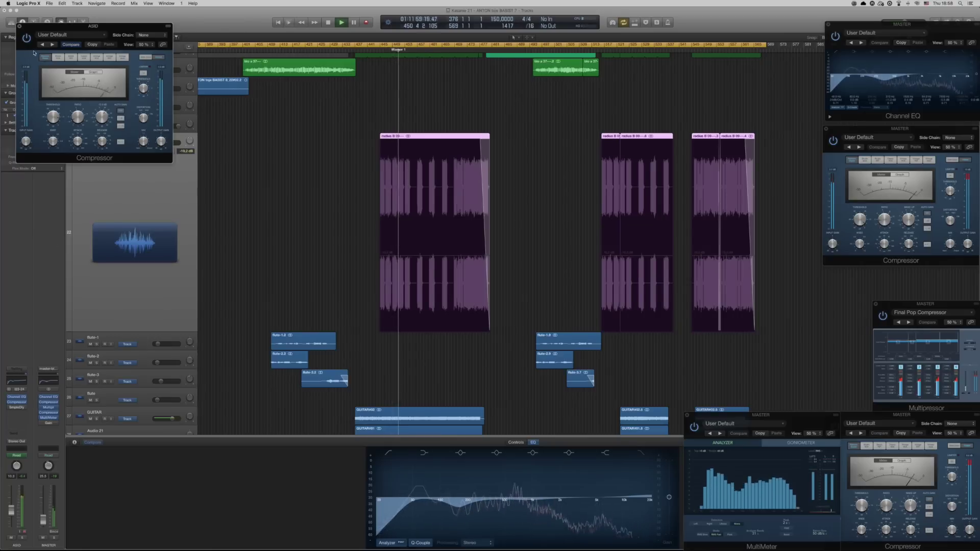
click(20, 25)
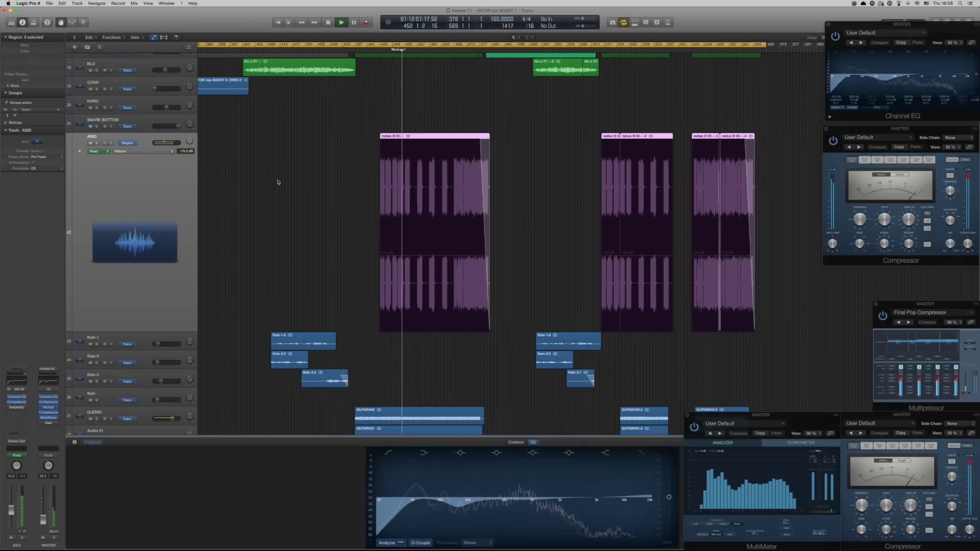
- Select the PRIPEV bus and the vocal track directly above it to examine the volume automation of its first region up close
scroll(274, 182, down, 10)
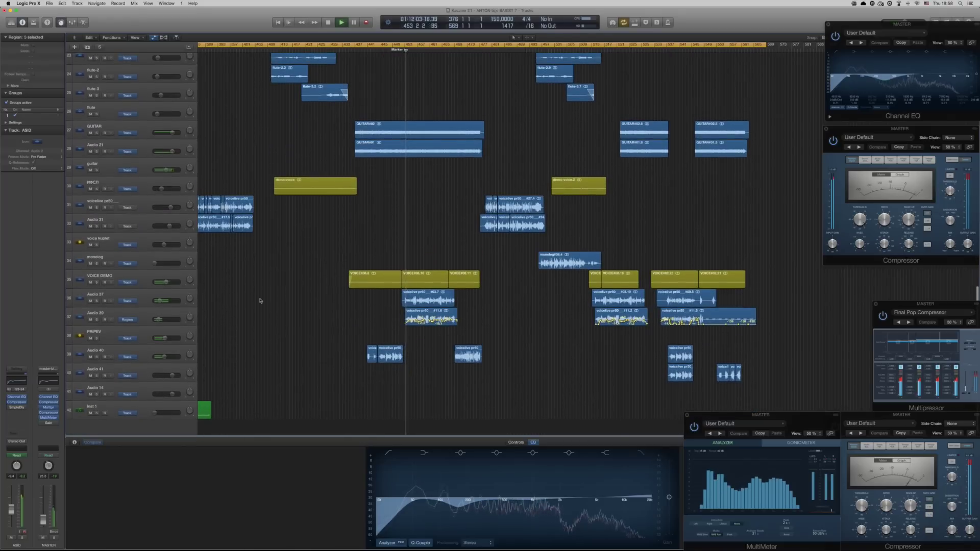
click(143, 337)
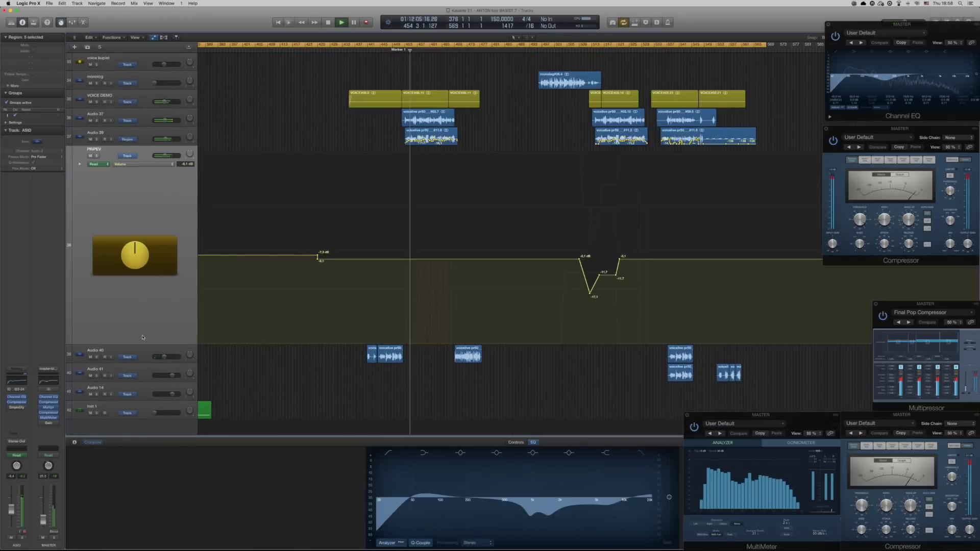
click(182, 138)
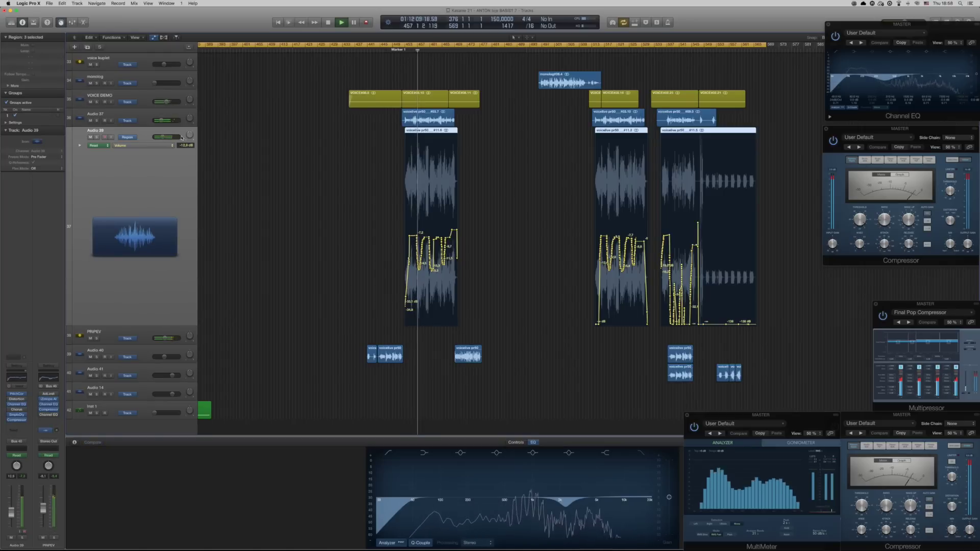
key(super+Right)
key(super+Right)
key(super+Right)
key(super+Right)
key(super+Right)
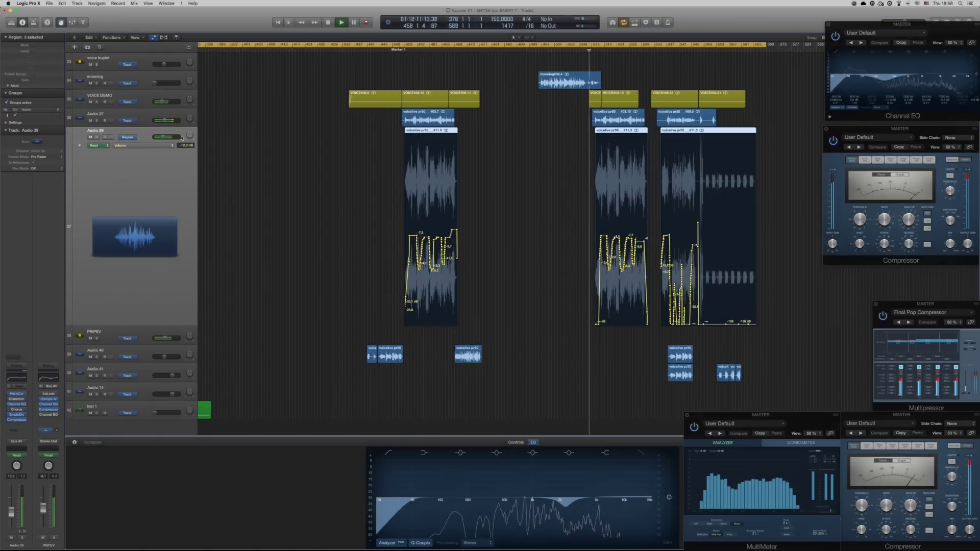
scroll(335, 186, right, 5)
scroll(337, 189, up, 2)
scroll(337, 189, up, 3)
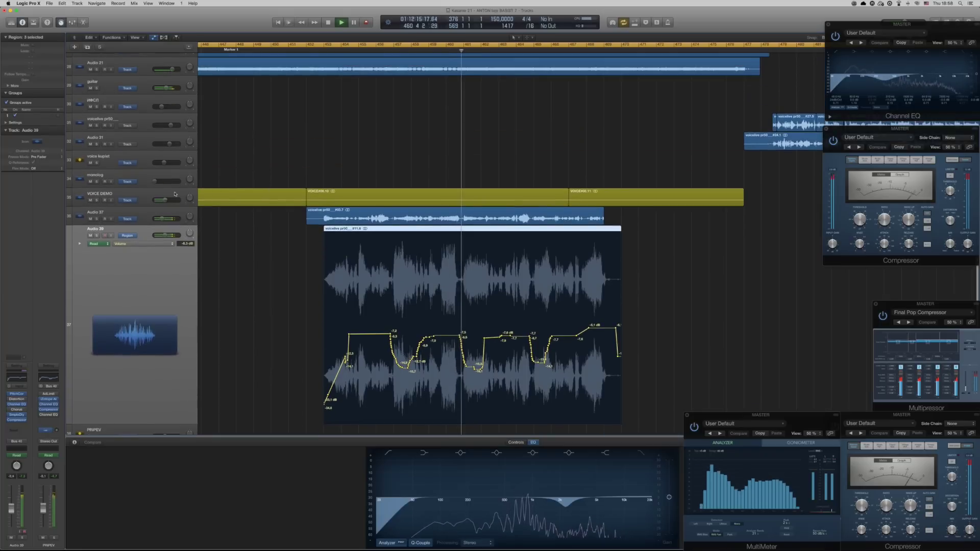
- Select the Audio 37 track and the VOICE DEMO track to examine their volume automation during the vocal section
click(139, 217)
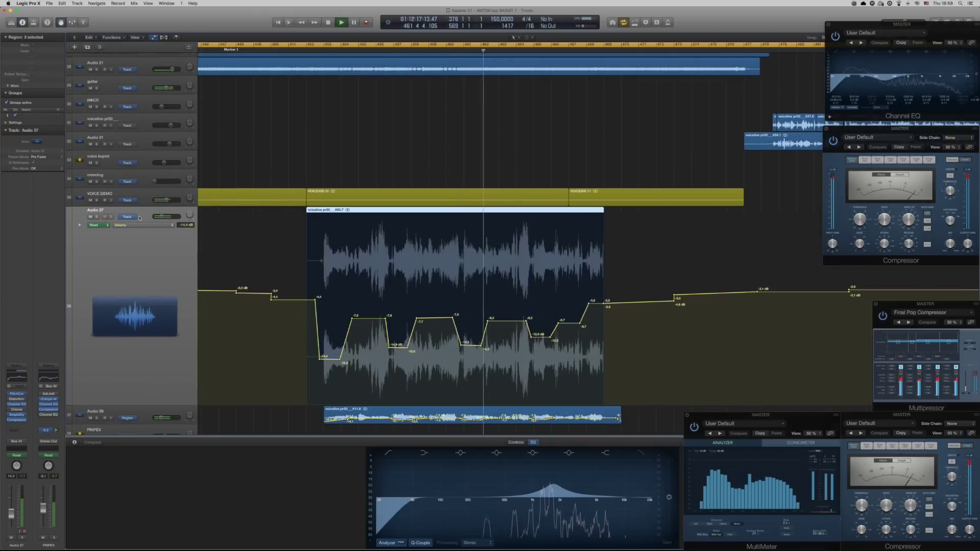
key(Up)
scroll(288, 181, up, 2)
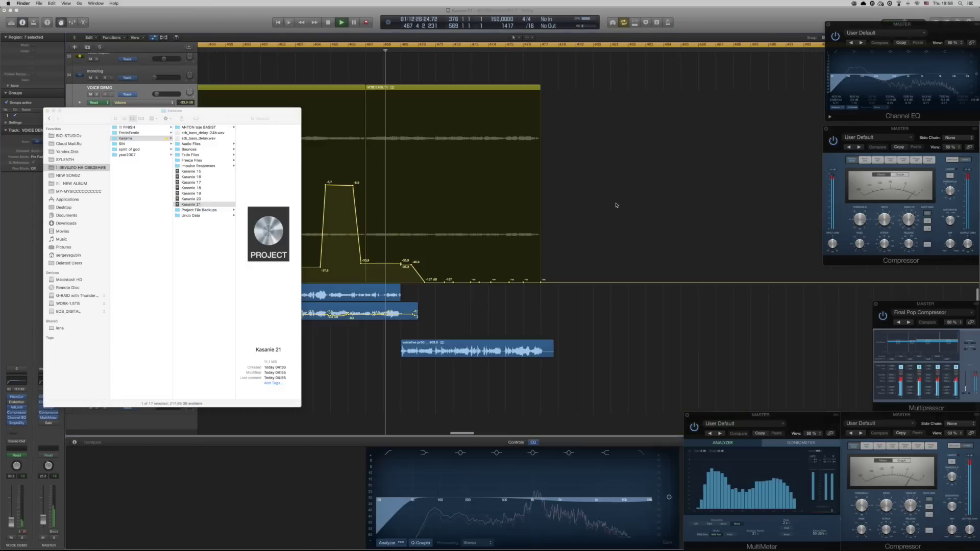
click(638, 388)
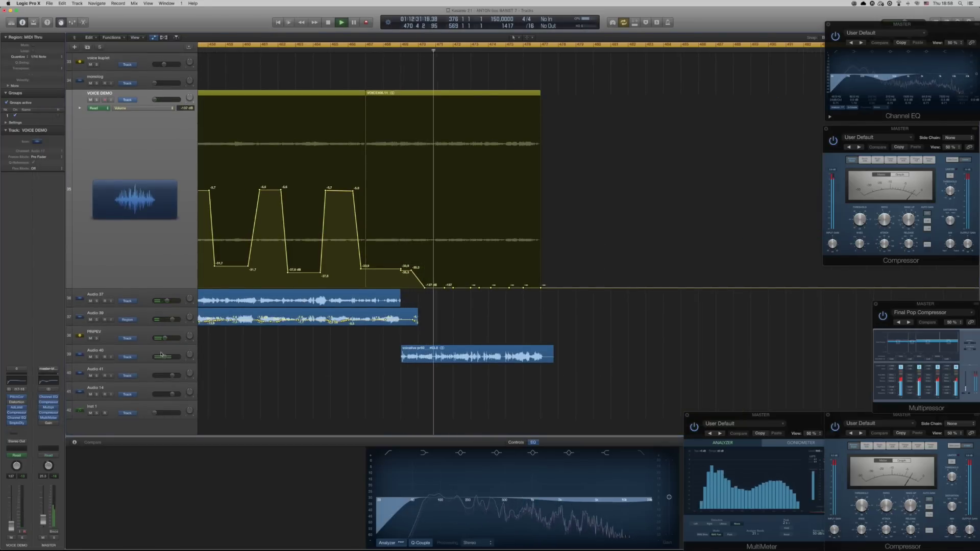
- Select the Audio 40 track to examine its vocal region and volume automation, and deselect the regions
click(143, 354)
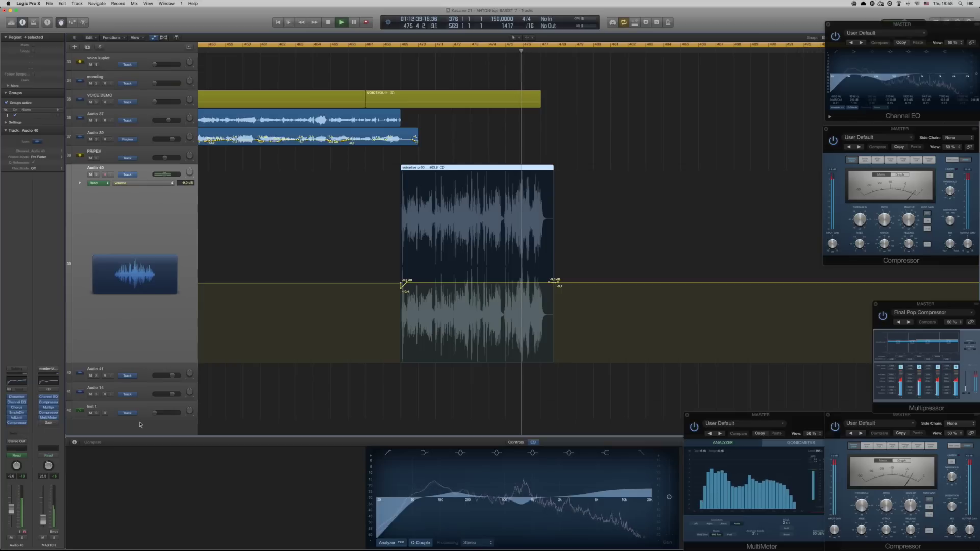
click(332, 405)
scroll(332, 406, down, 1)
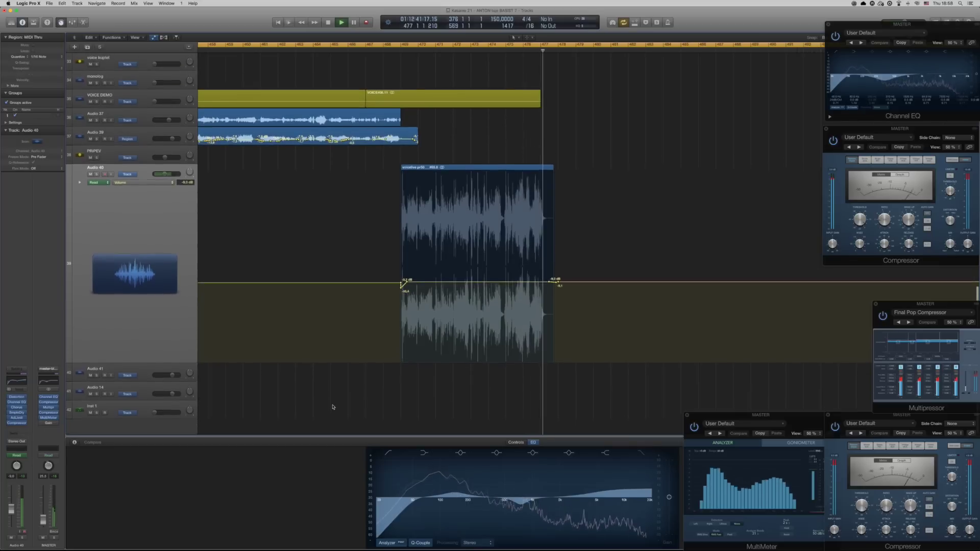
- Select the BASS track to examine its volume automation around the start of the light green section, and deselect its regions
scroll(332, 407, up, 15)
scroll(332, 407, right, 10)
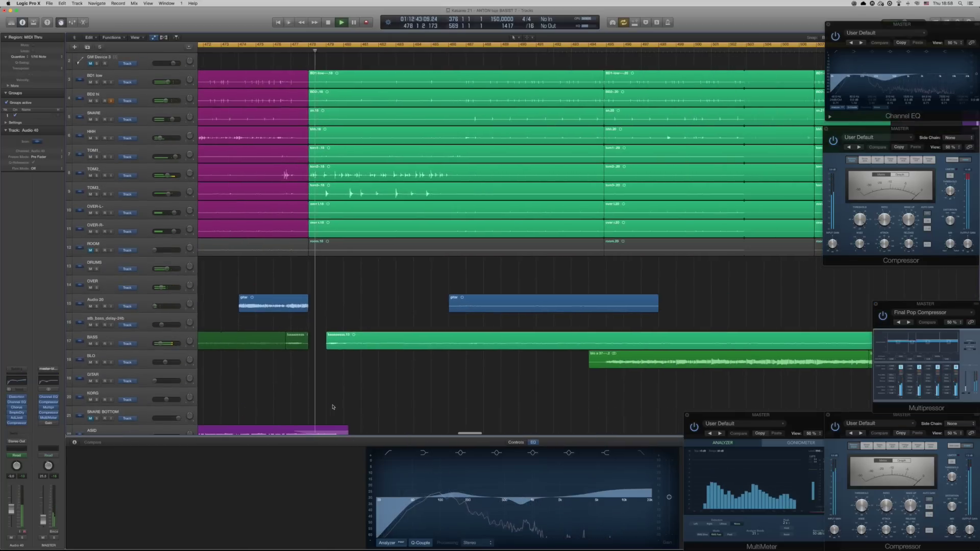
scroll(333, 407, left, 4)
scroll(332, 407, left, 1)
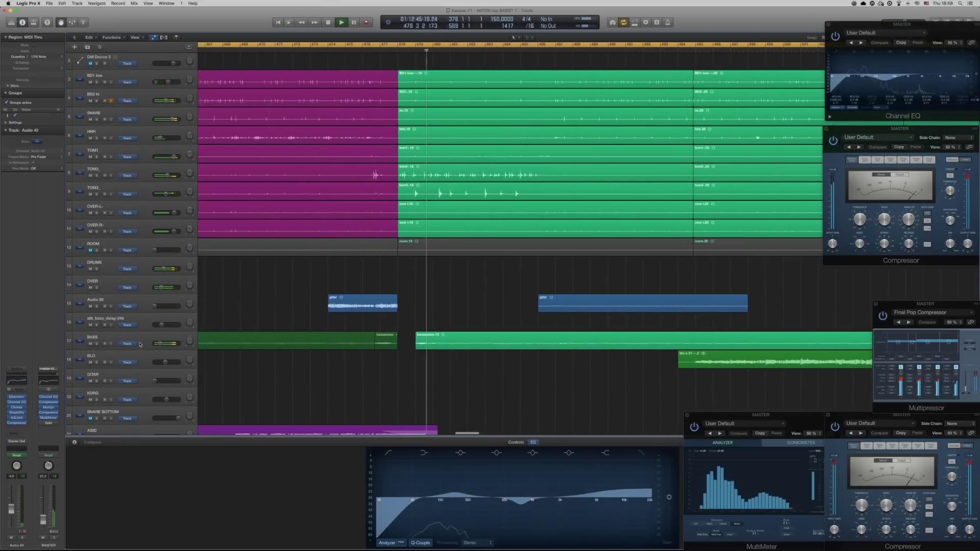
click(136, 339)
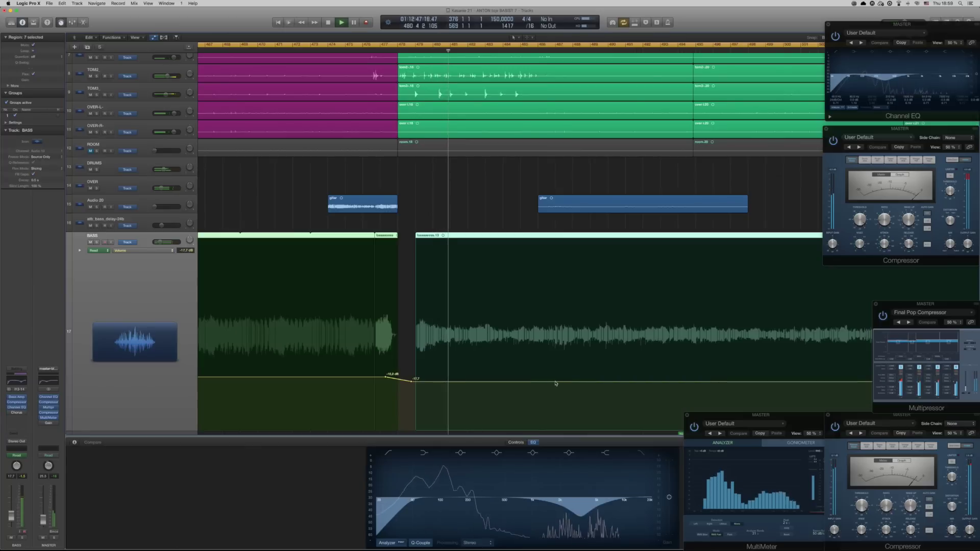
scroll(554, 385, down, 3)
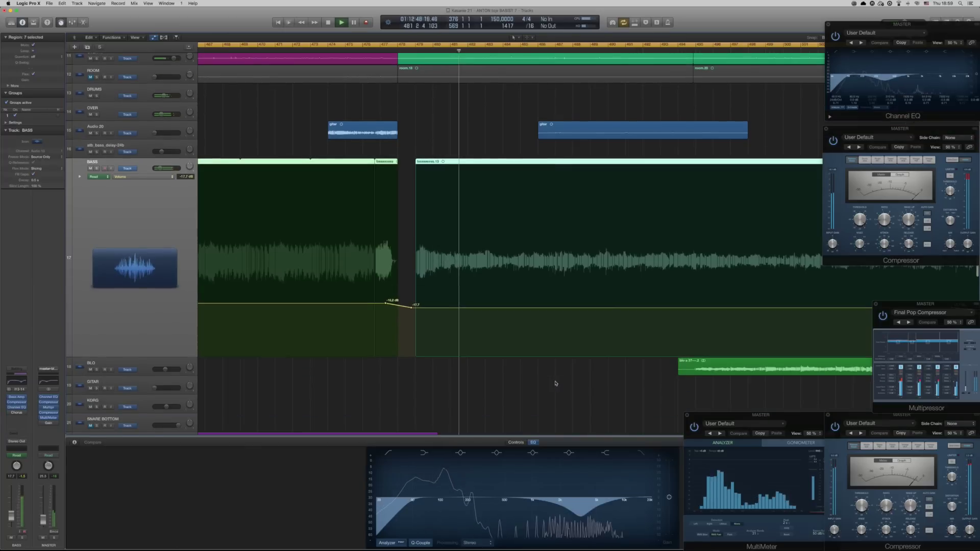
click(479, 312)
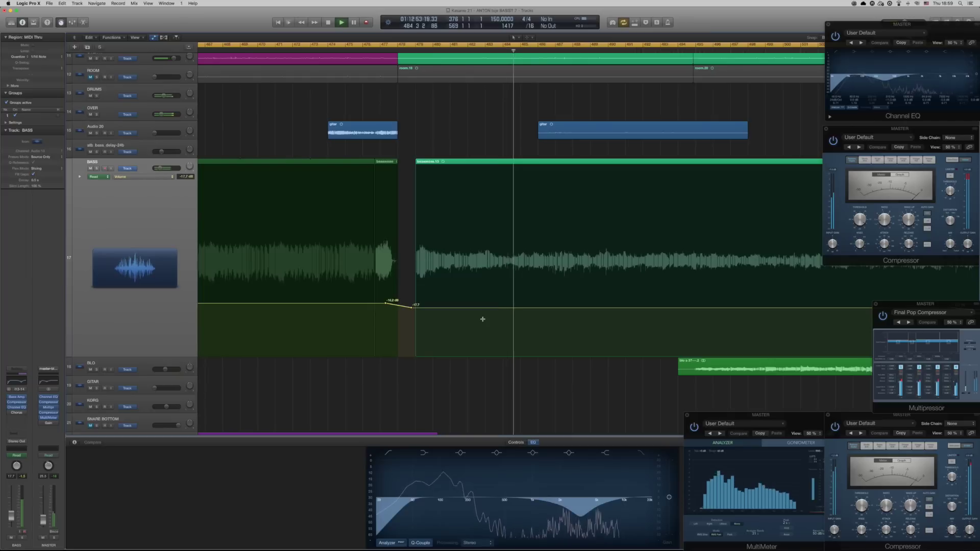
- Copy the light green BASS region to the atb_bass_delay track directly above, keeping the same start position
key(super+Left)
key(super+Left)
key(super+Left)
key(super+Left)
key(super+Left)
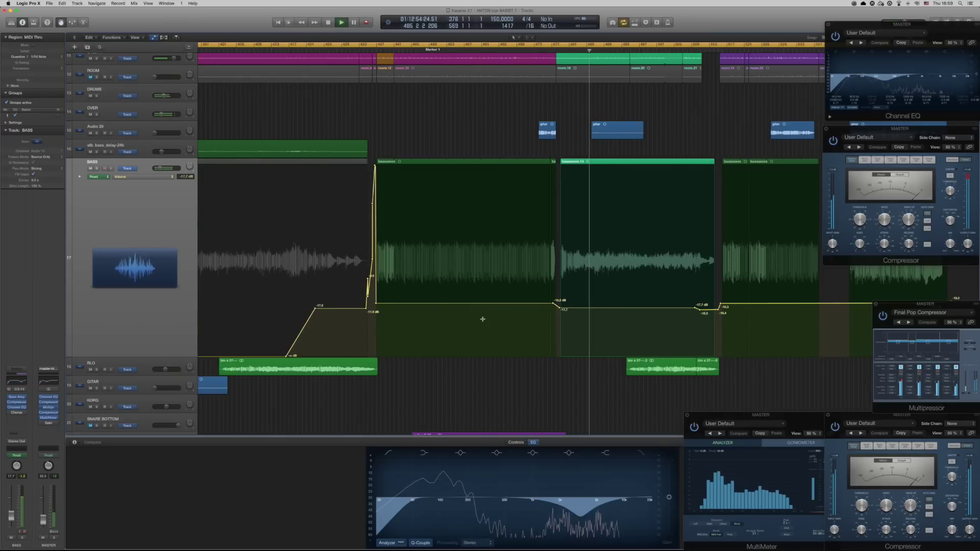
key(super+Up)
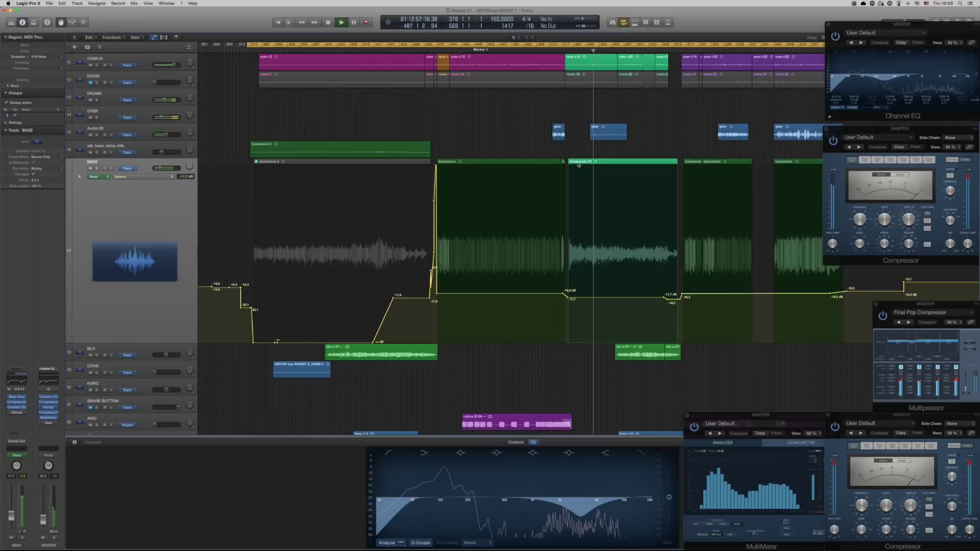
drag(578, 163, 577, 156)
key(alt)
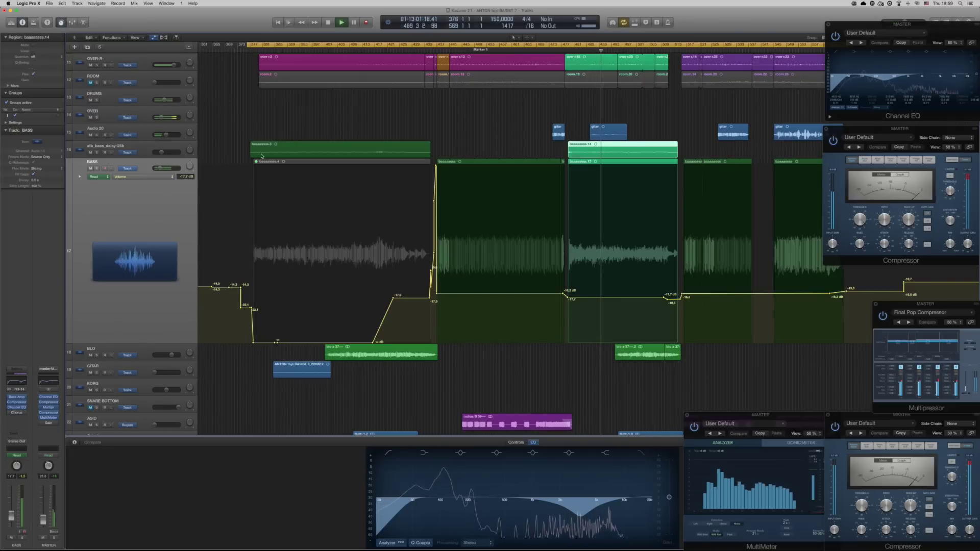
- Check the automation of the copied region on the atb_bass_delay track, and lower the BASS volume automation beneath it to about -23.3 dB
click(137, 150)
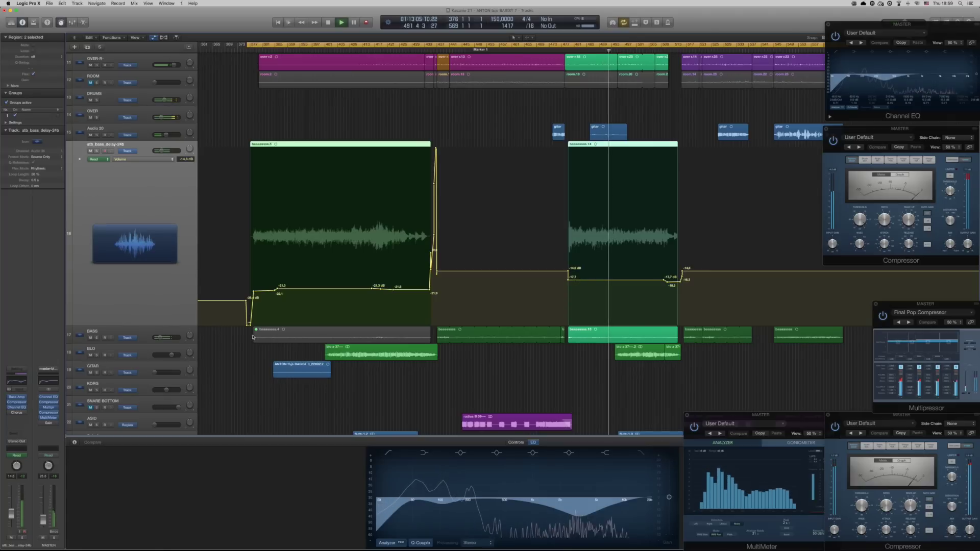
click(160, 328)
drag(592, 300, 592, 311)
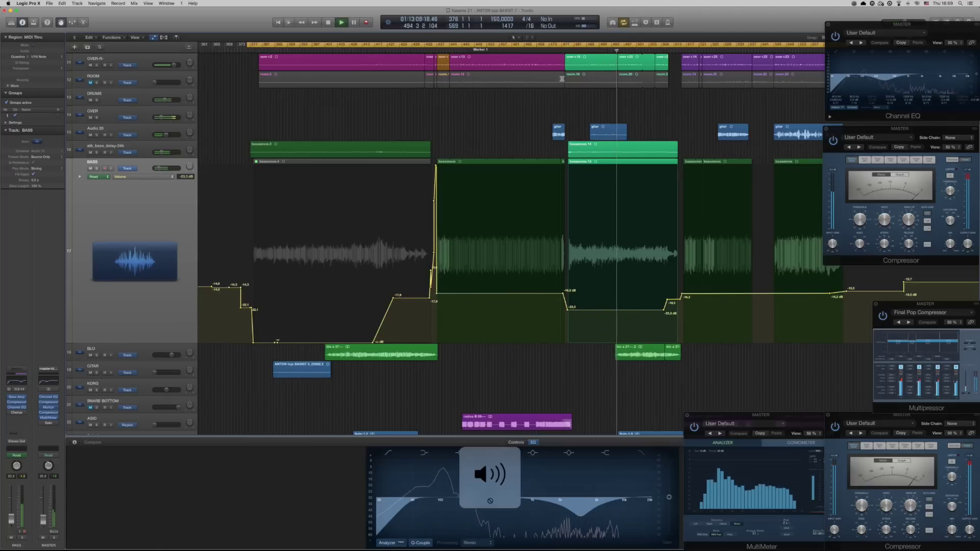
- Replay from the start of the light green section, muting and unmuting the BASS track to compare the low end
click(561, 46)
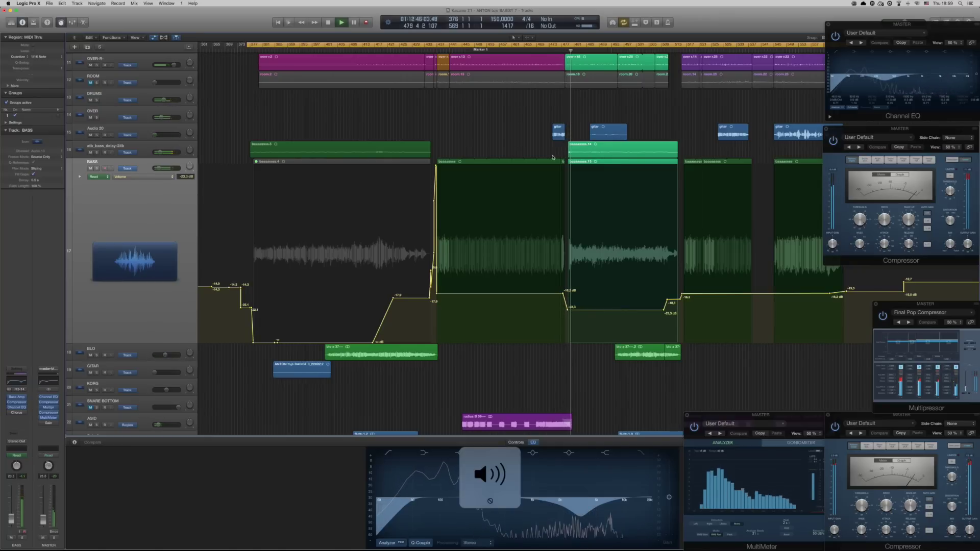
scroll(553, 157, right, 10)
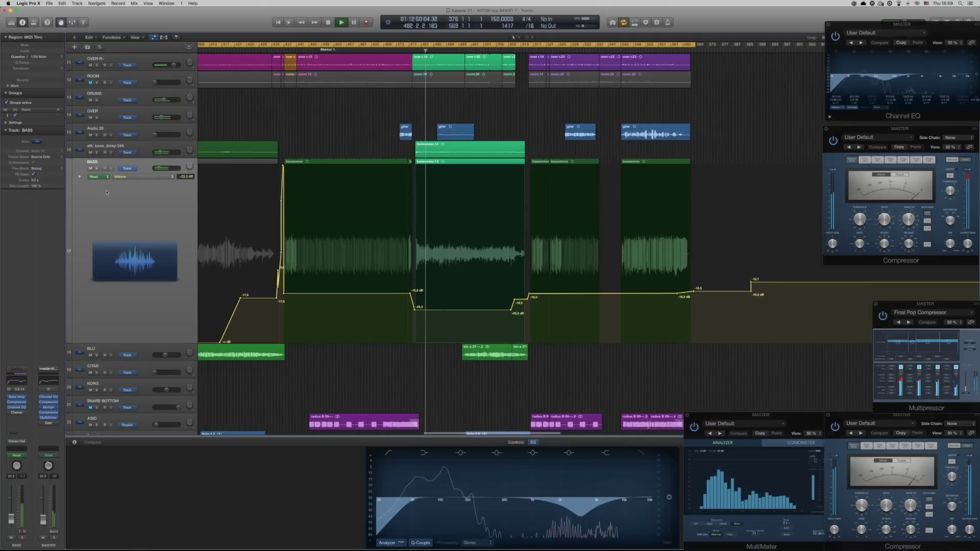
click(91, 168)
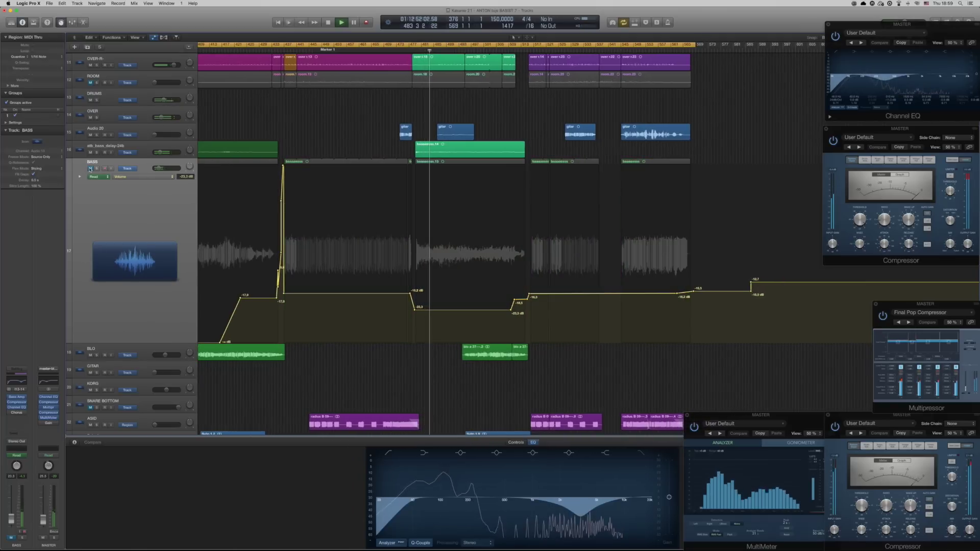
click(90, 168)
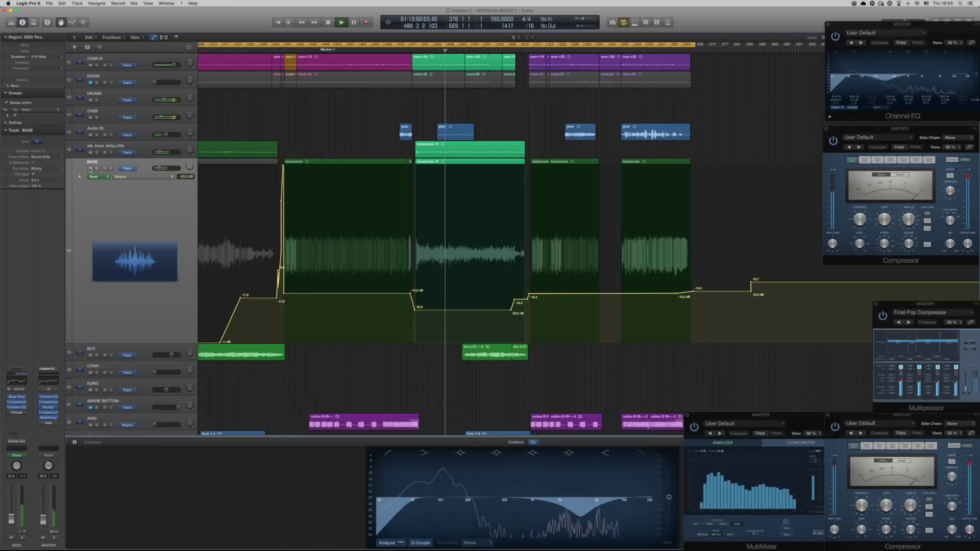
- Set the volume automation across the light green section to about -21.2 dB on BASS and about -21.8 dB on atb_bass_delay
drag(488, 310, 487, 307)
key(XF86AudioRaiseVolume)
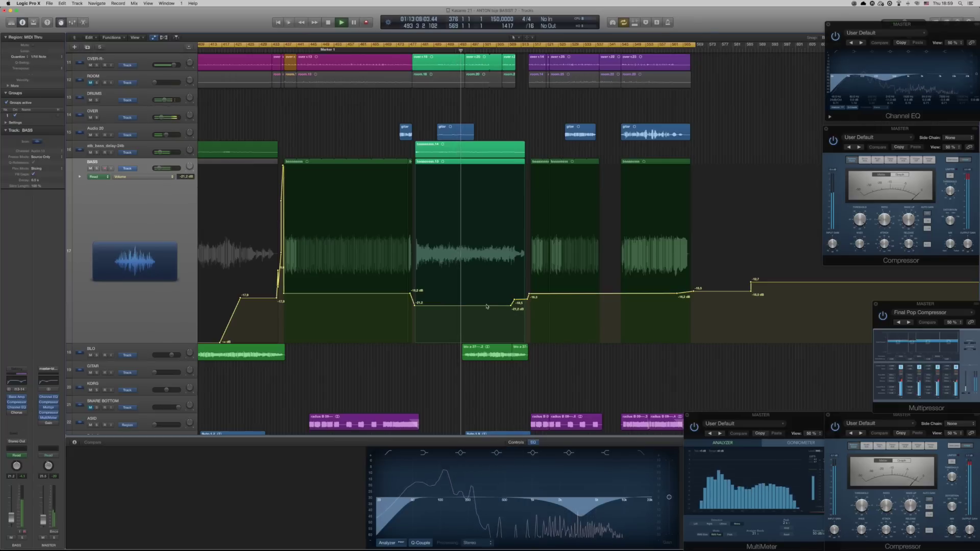
click(155, 149)
drag(435, 277, 457, 291)
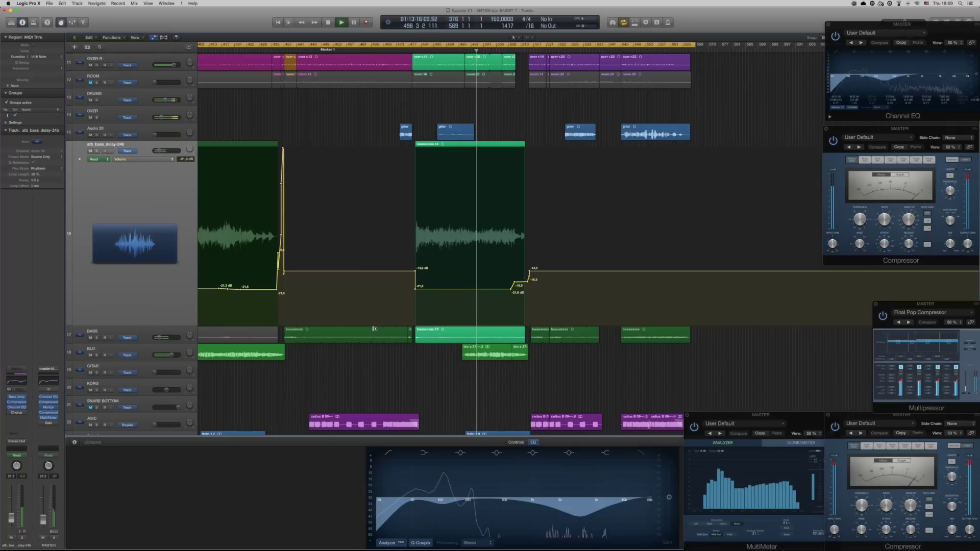
- Select the BLO track and fine-tune its volume automation around the regions at the end of the light green section
click(426, 357)
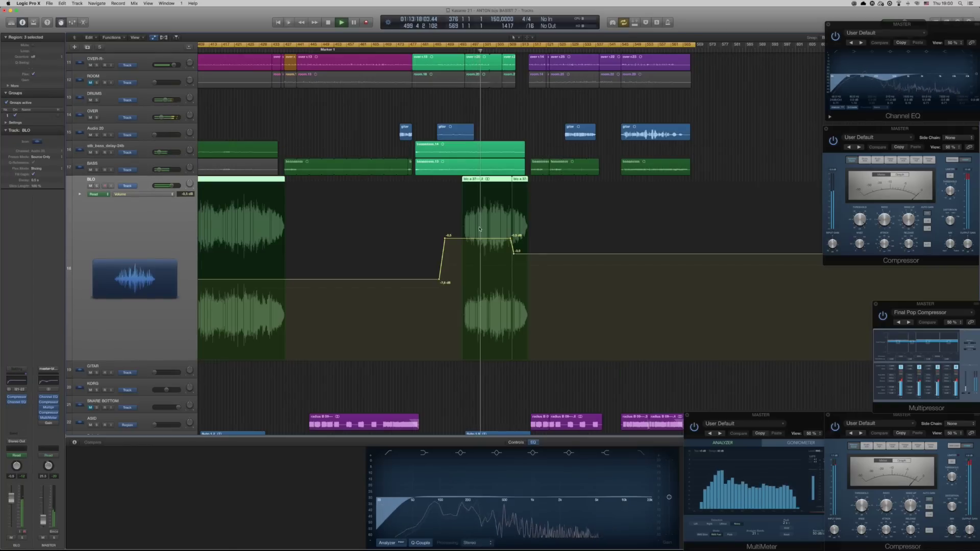
drag(479, 242, 479, 238)
drag(480, 277, 477, 280)
- Check the flute bus automation, and fine-tune the volume automation over the second demo voice region
scroll(477, 275, down, 10)
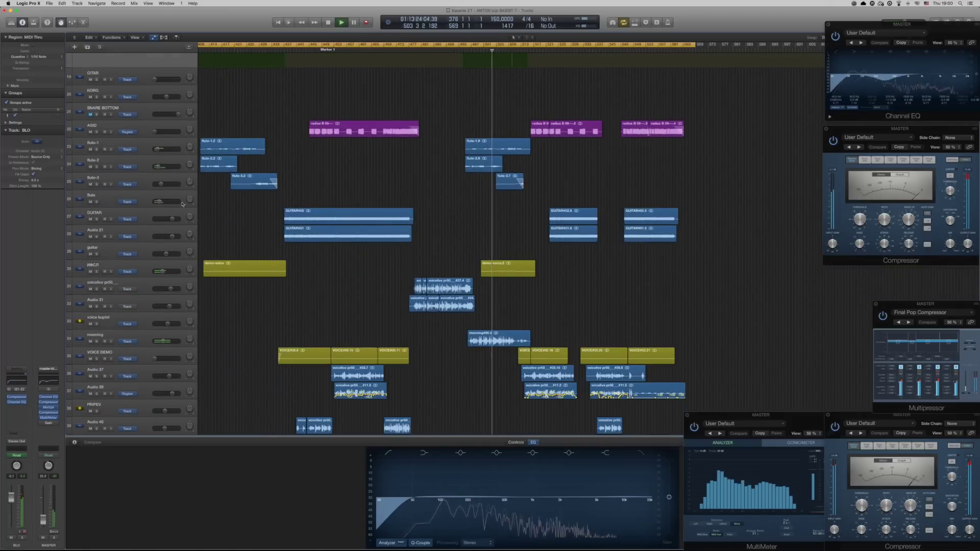
click(159, 197)
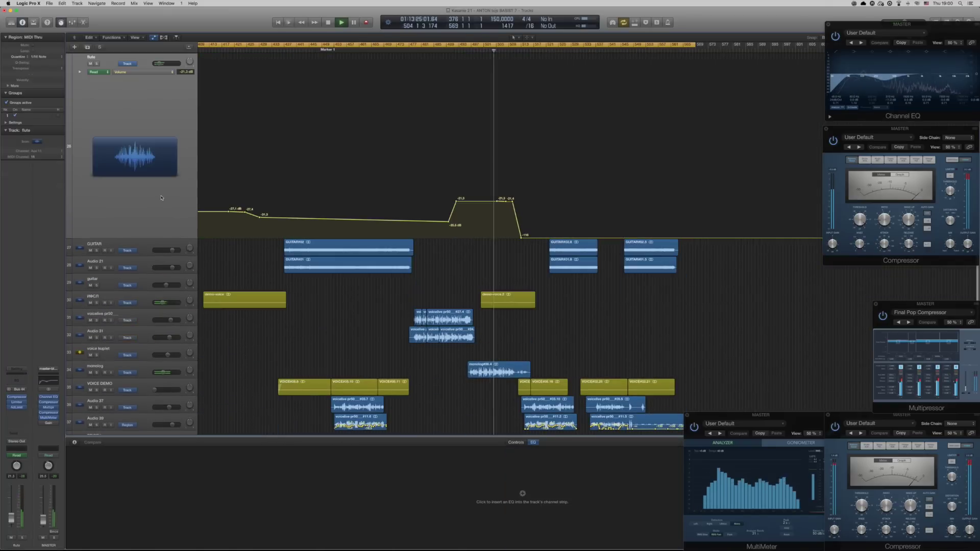
click(169, 295)
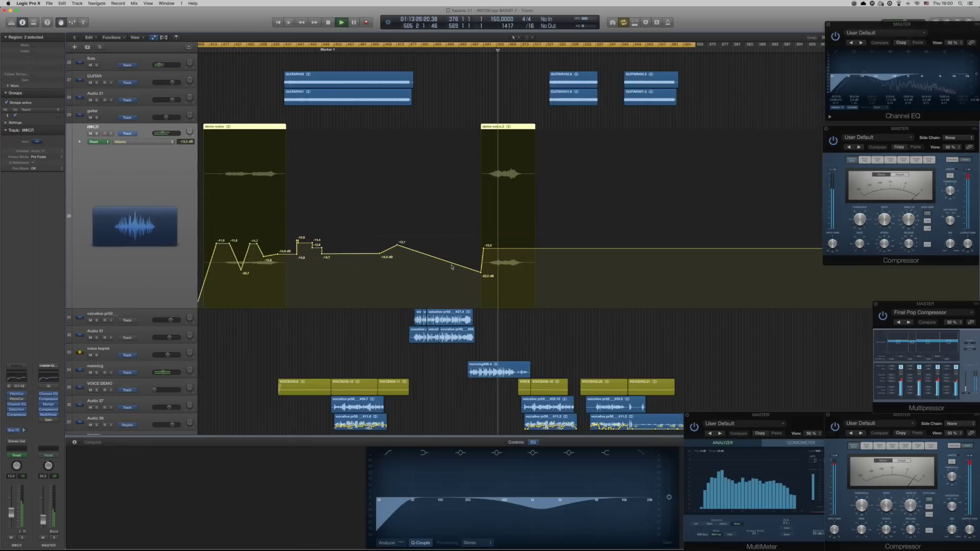
click(519, 251)
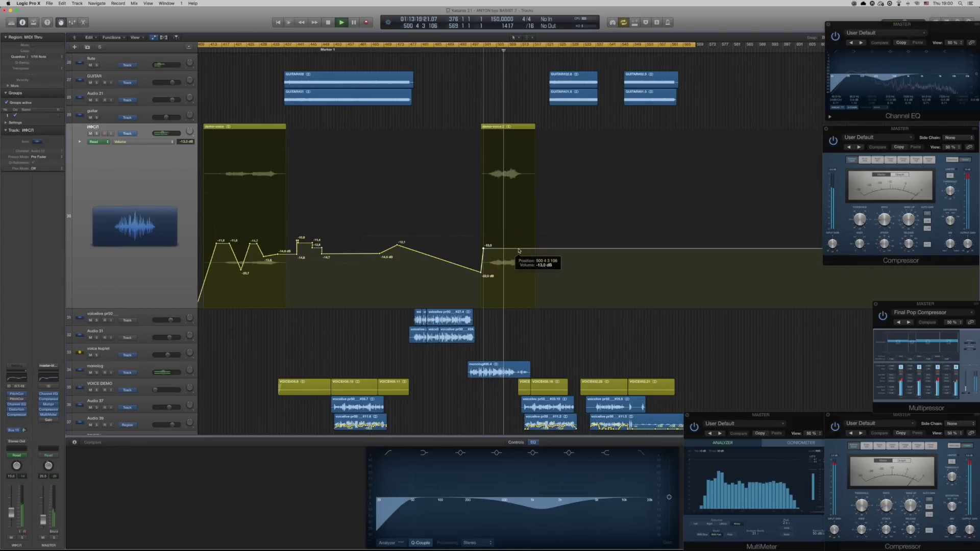
- Select the flute bus and set the end of its raised volume automation plateau to -21.1 dB
scroll(519, 279, down, 4)
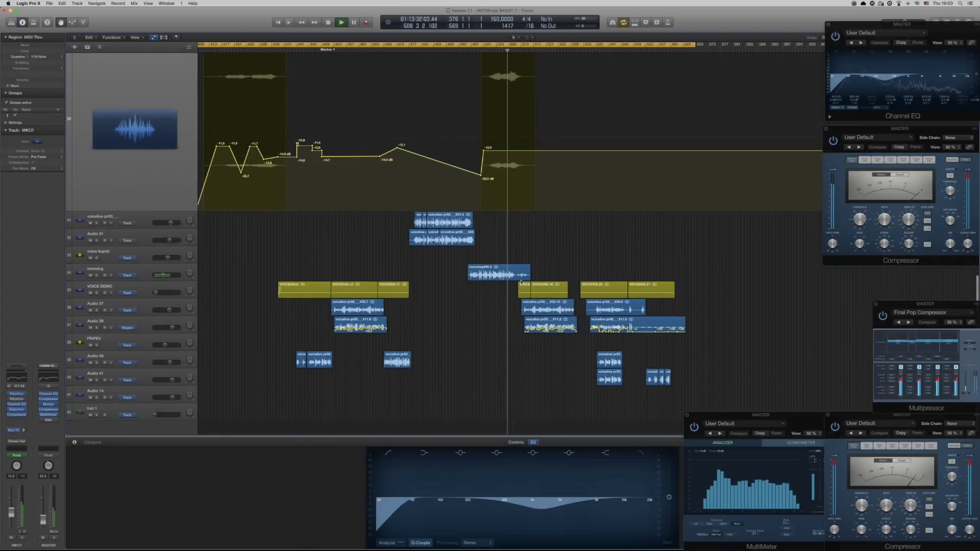
scroll(269, 205, up, 8)
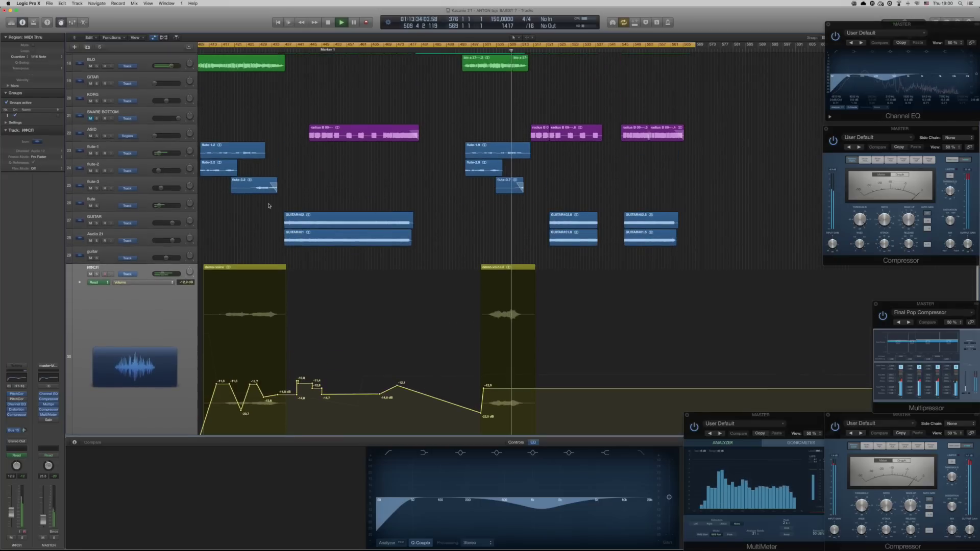
click(156, 204)
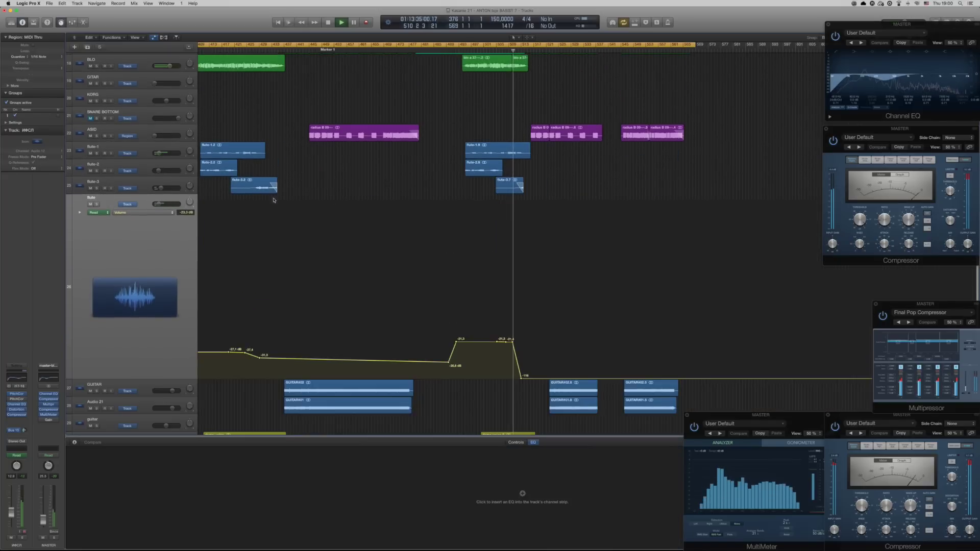
click(509, 344)
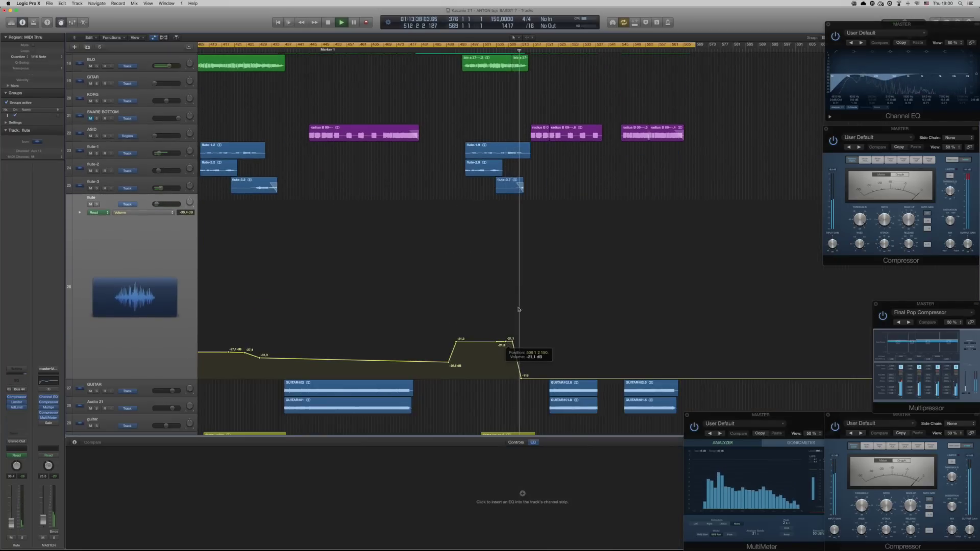
- Look over the tracks of the final purple section and select BASS to examine its volume automation there
scroll(515, 309, down, 5)
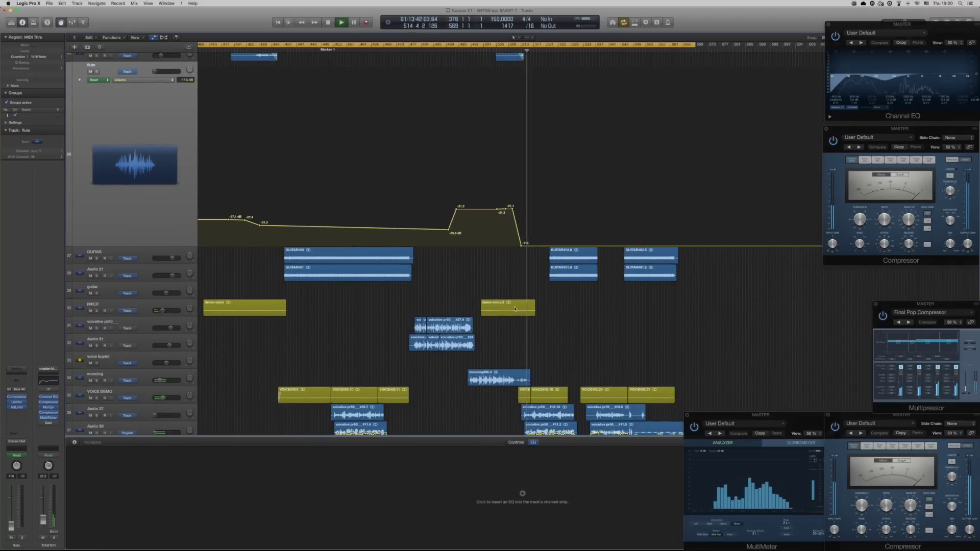
scroll(514, 308, down, 4)
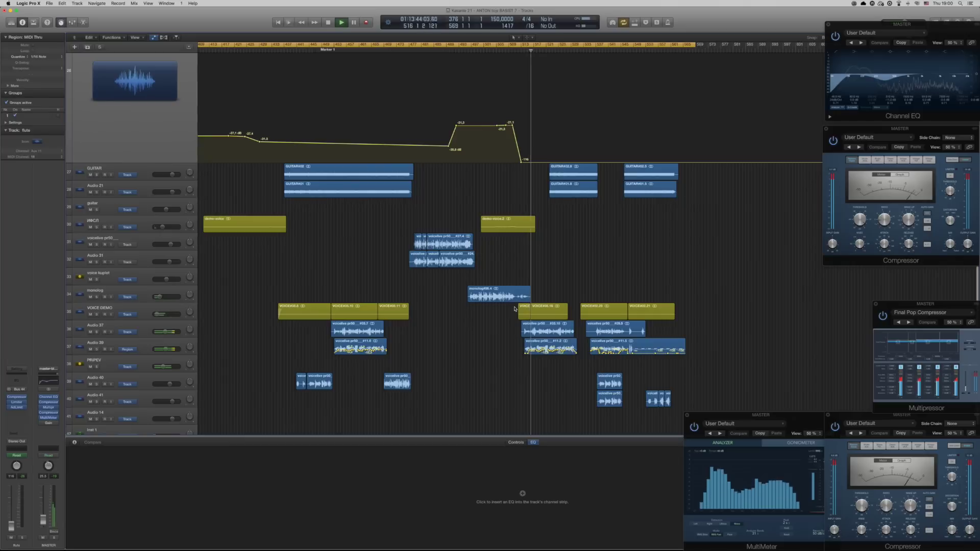
scroll(515, 308, down, 1)
scroll(515, 309, right, 5)
scroll(514, 309, up, 15)
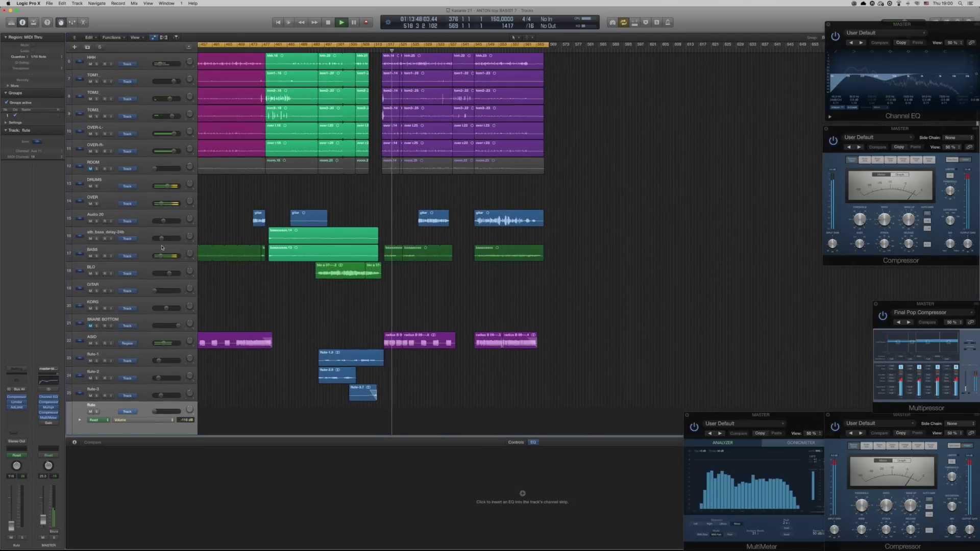
click(161, 248)
key(ctrl+z)
key(XF86AudioRaiseVolume)
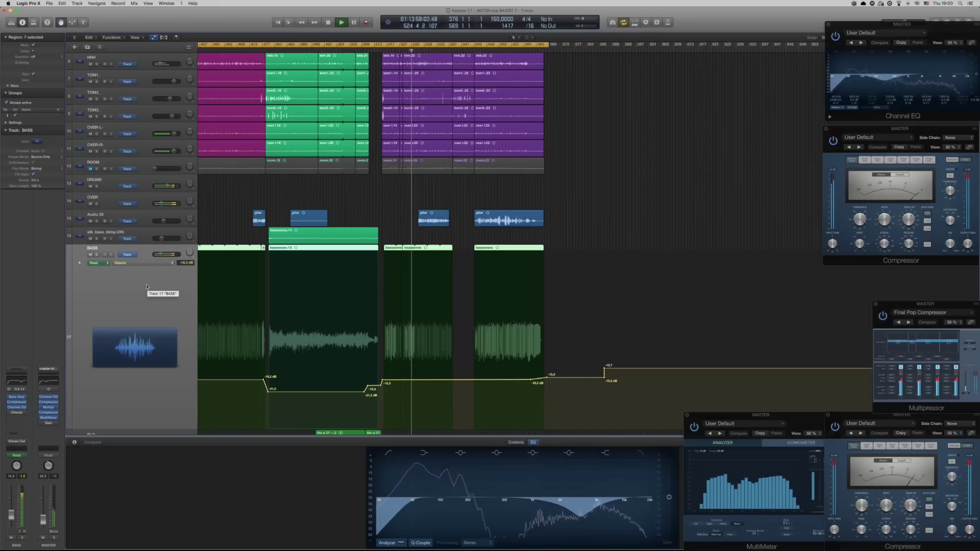
scroll(313, 257, up, 5)
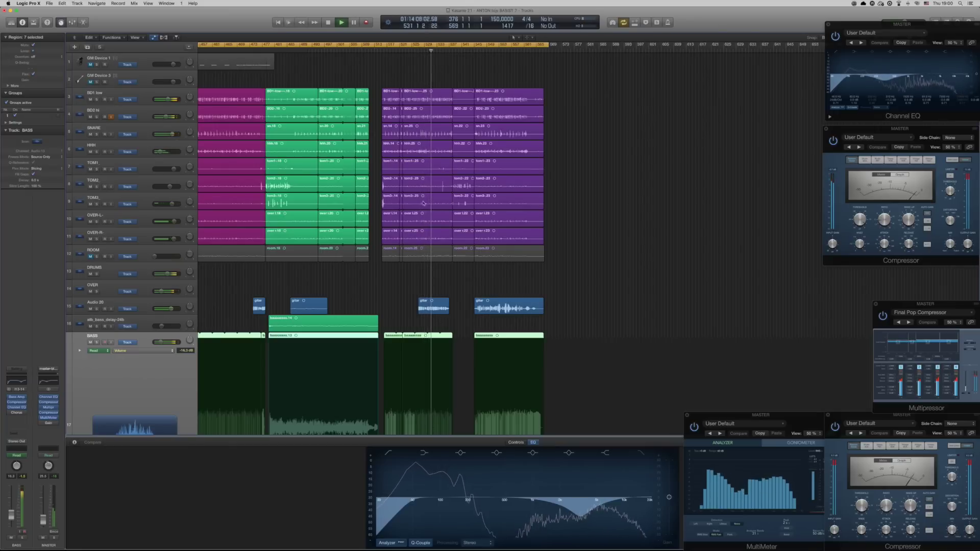
- Select the VOICE DEMO and Audio 37 tracks in turn to examine their vocal volume automation in the final section
scroll(432, 206, down, 8)
scroll(432, 207, down, 10)
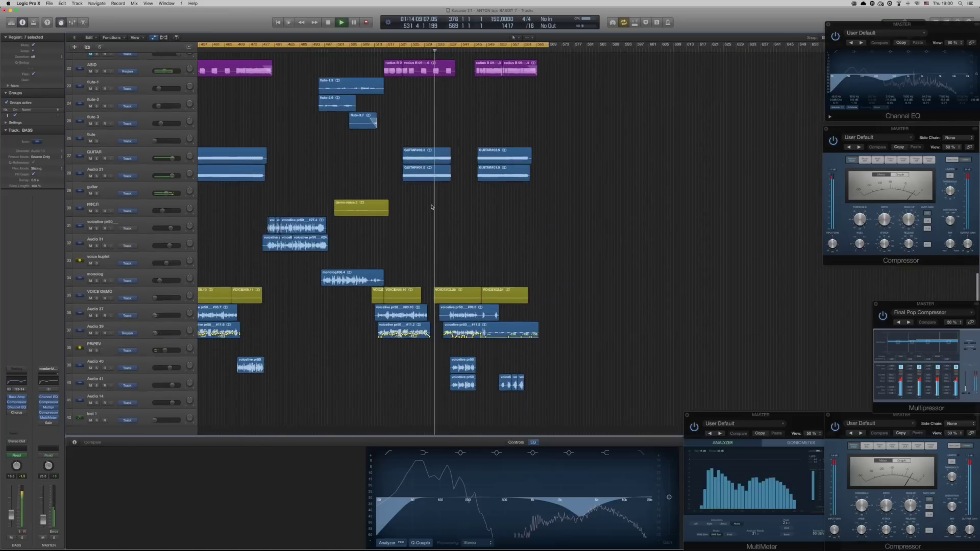
click(124, 287)
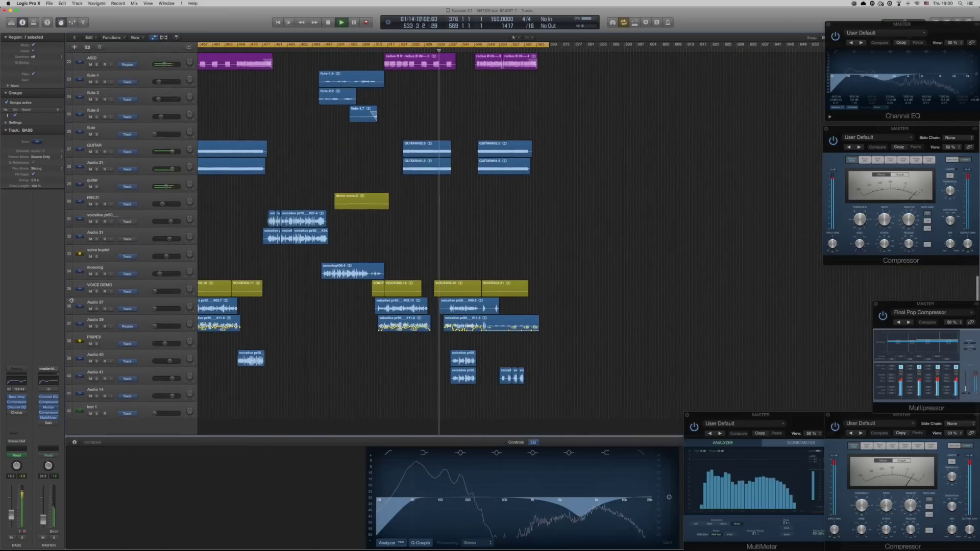
key(ctrl+z)
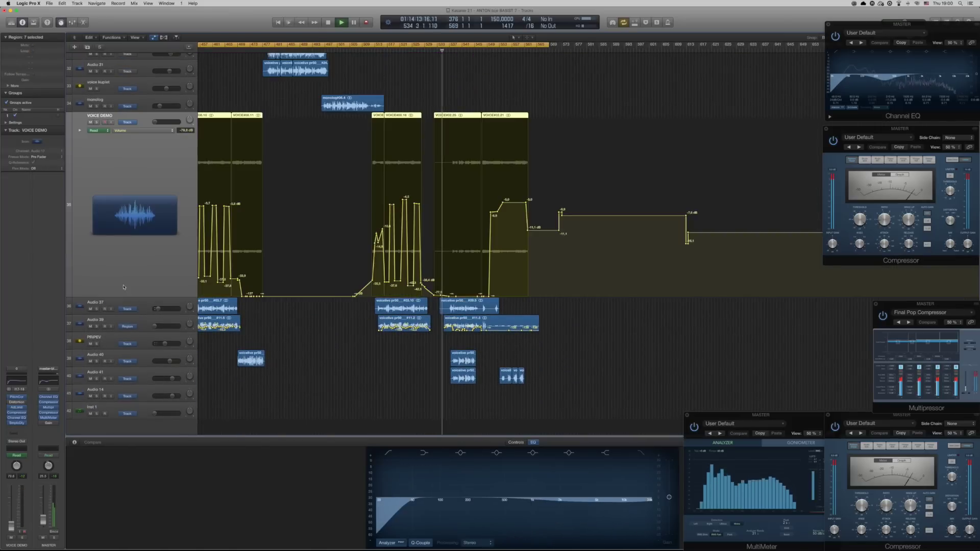
click(142, 306)
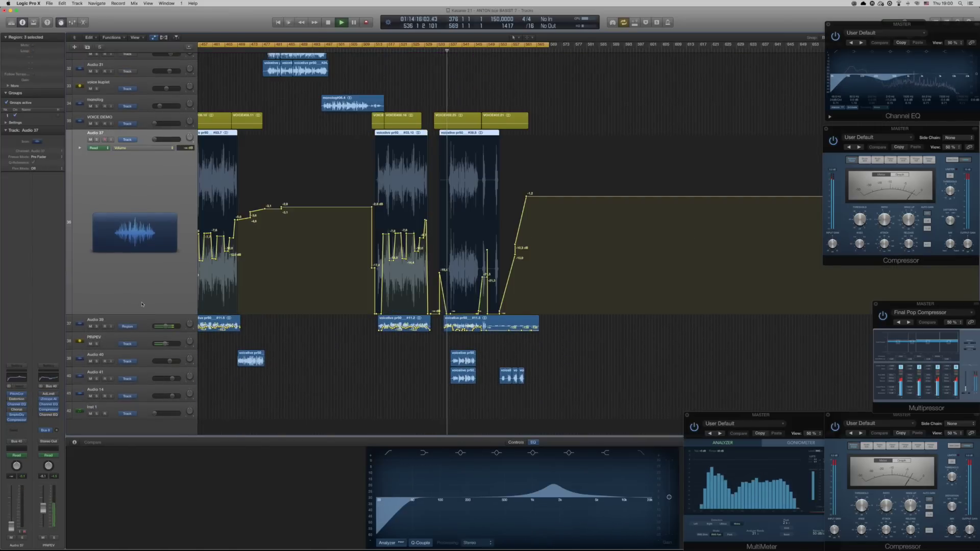
- Select the Audio 20 guitar track and lower its volume automation slightly across the last two guitar regions
scroll(384, 261, up, 6)
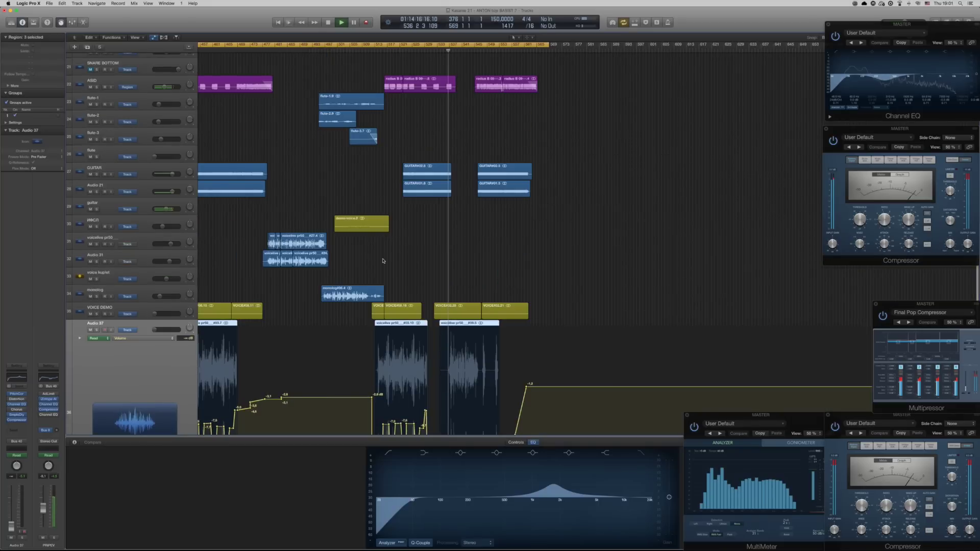
scroll(383, 261, up, 6)
key(super+Tab)
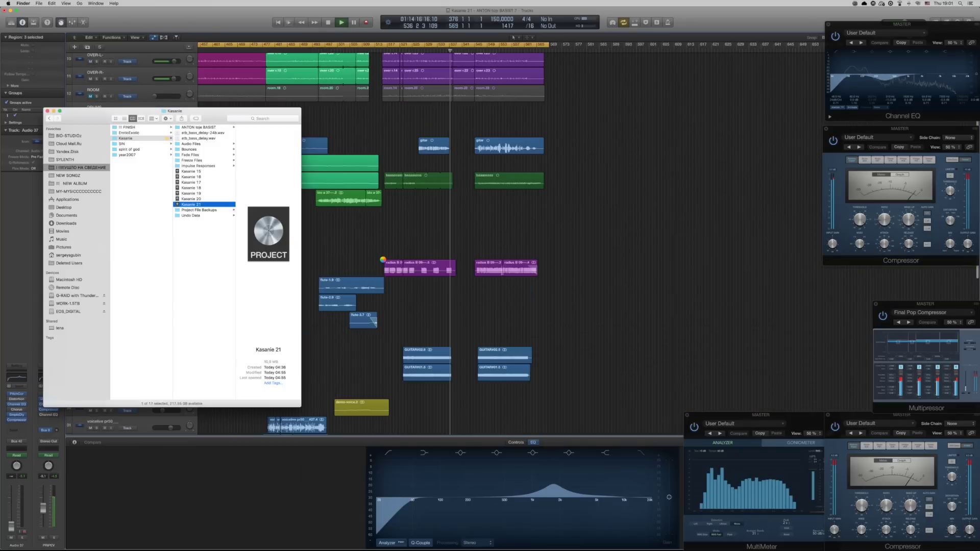
scroll(383, 260, up, 5)
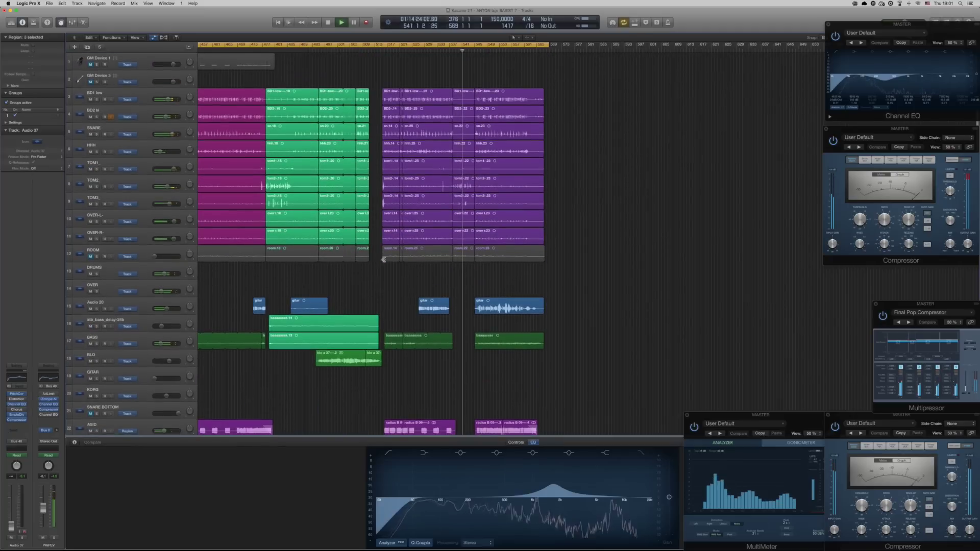
click(147, 303)
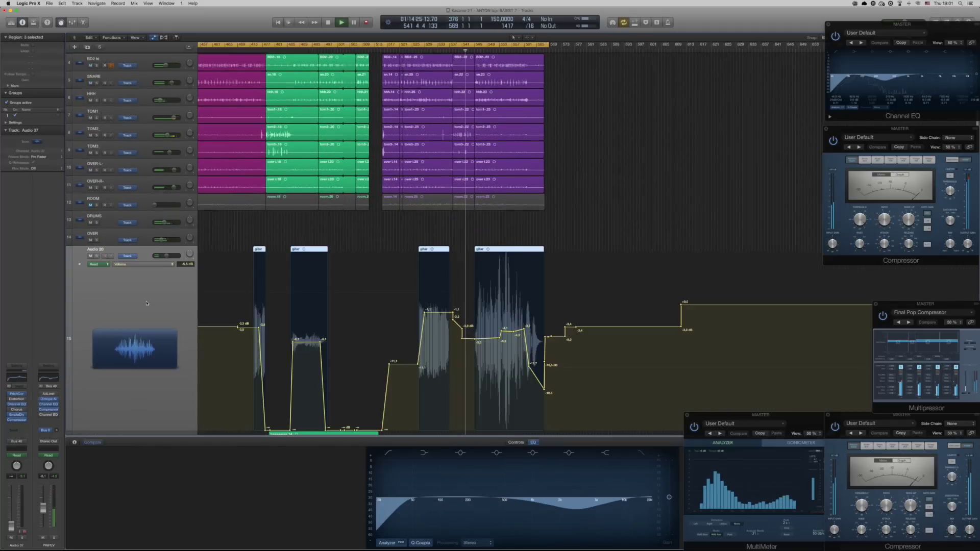
click(442, 315)
drag(442, 315, 508, 336)
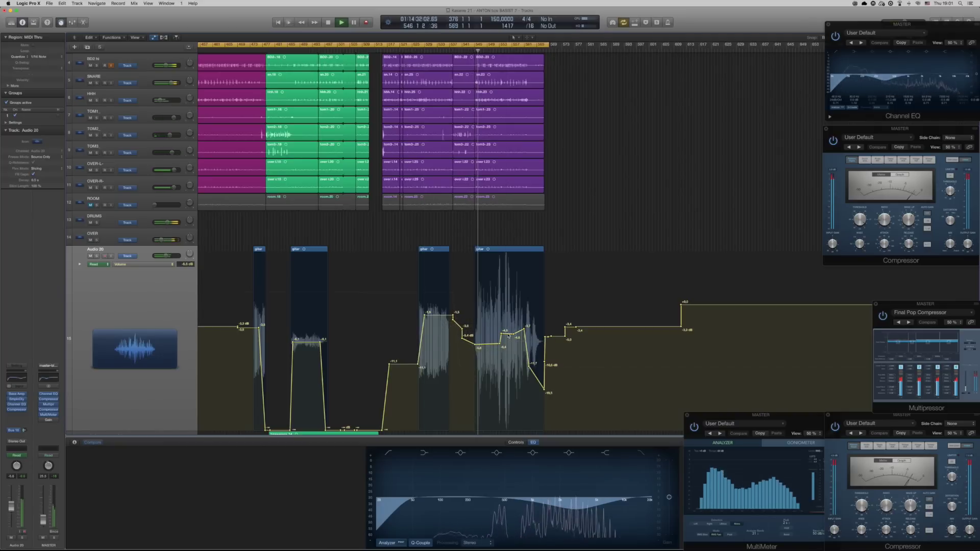